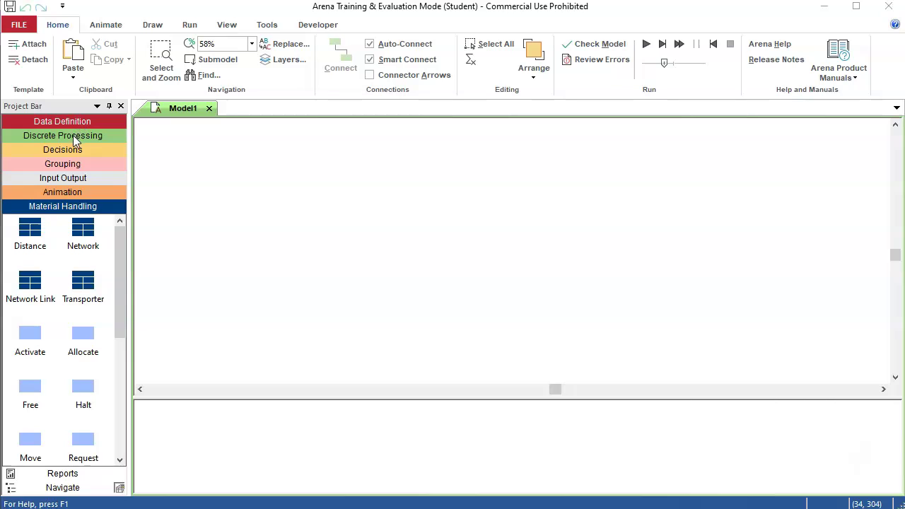
Build a connected flow of Create, Process and Dispose modules from the Discrete Processing modules across the model canvas
click(72, 137)
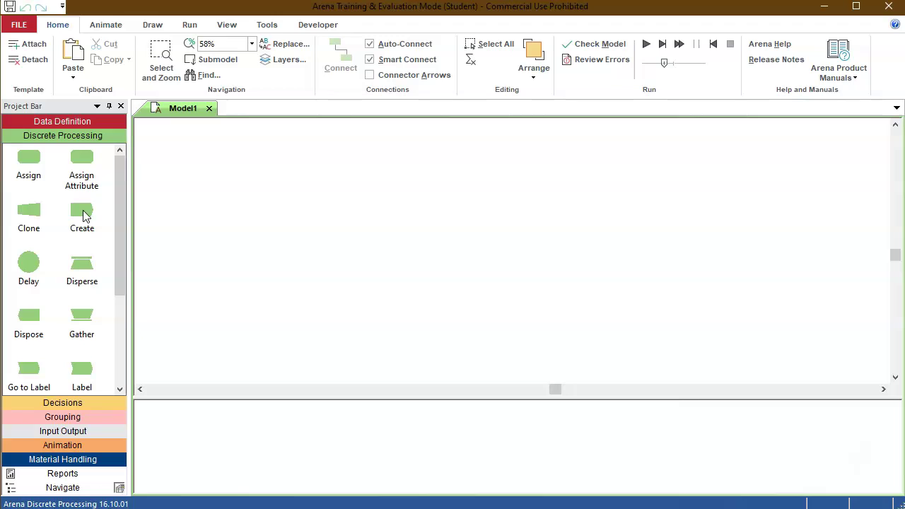
drag(83, 215, 195, 223)
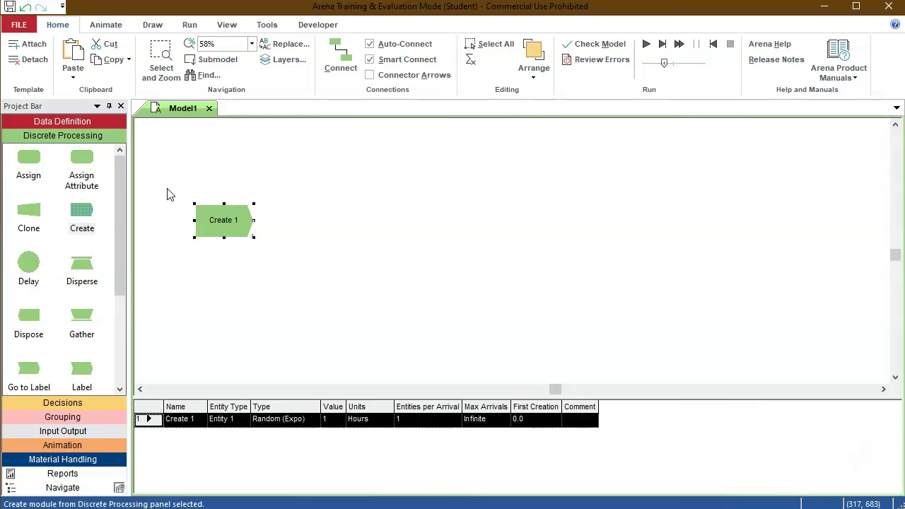
drag(120, 235, 125, 332)
drag(82, 263, 372, 223)
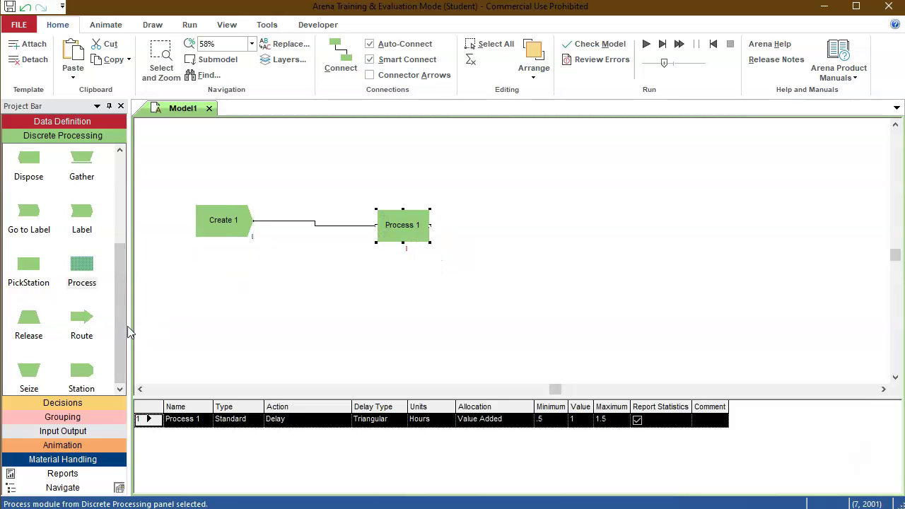
drag(120, 329, 120, 351)
drag(28, 162, 547, 234)
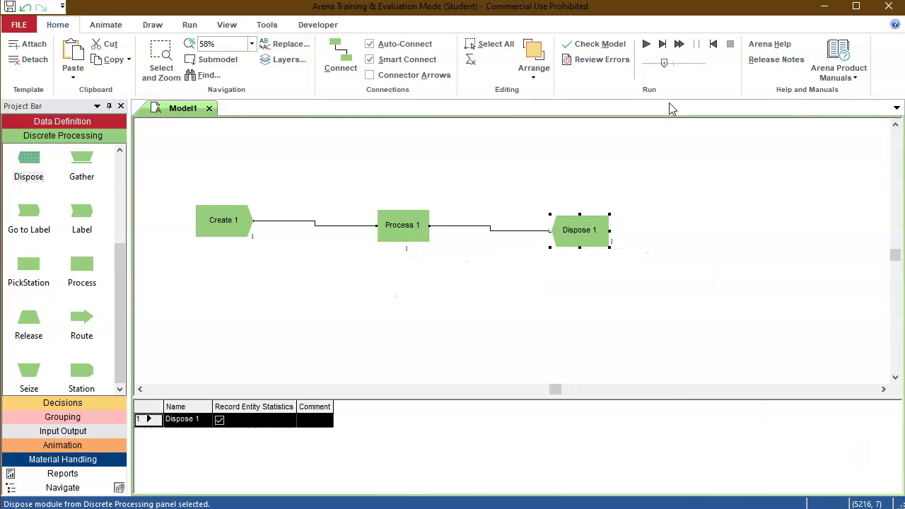
Run the simulation of the three-module flow to watch its animation, and end the run
click(649, 51)
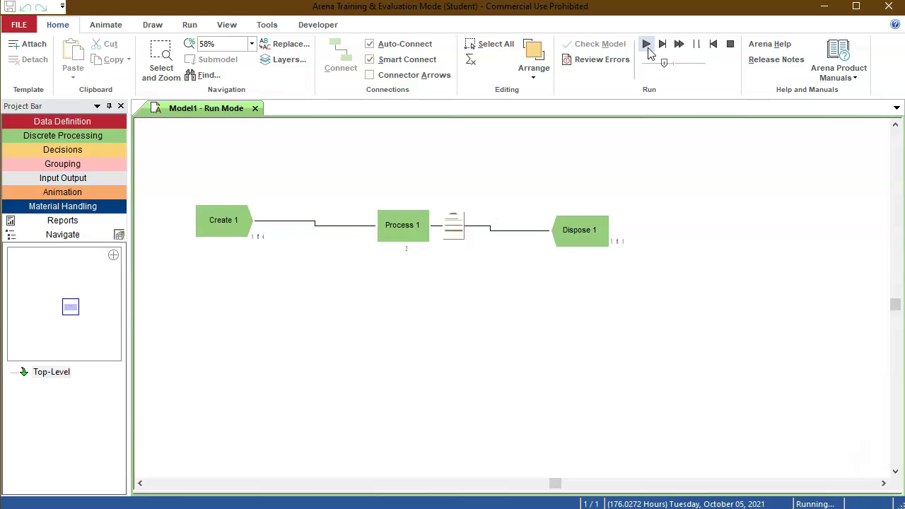
click(730, 44)
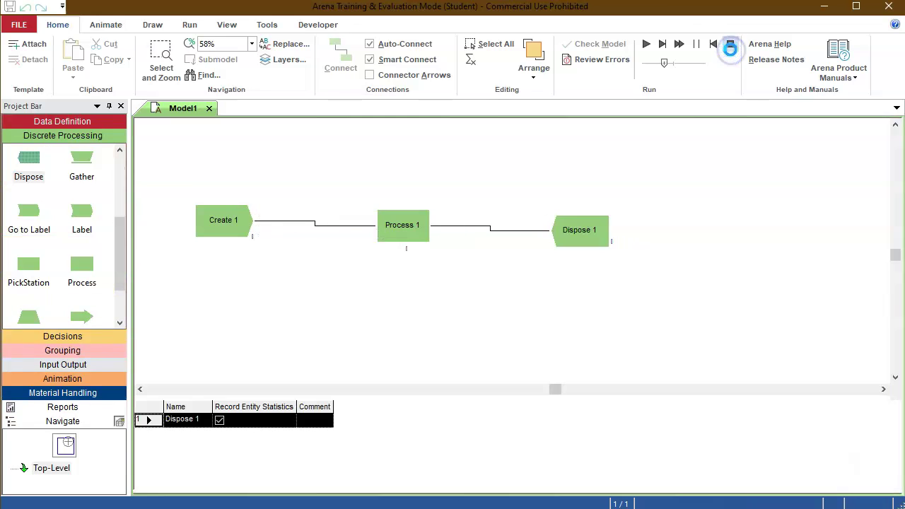
Open the Create 1 module's settings and examine the type, value and unit options for time between arrivals
double_click(227, 236)
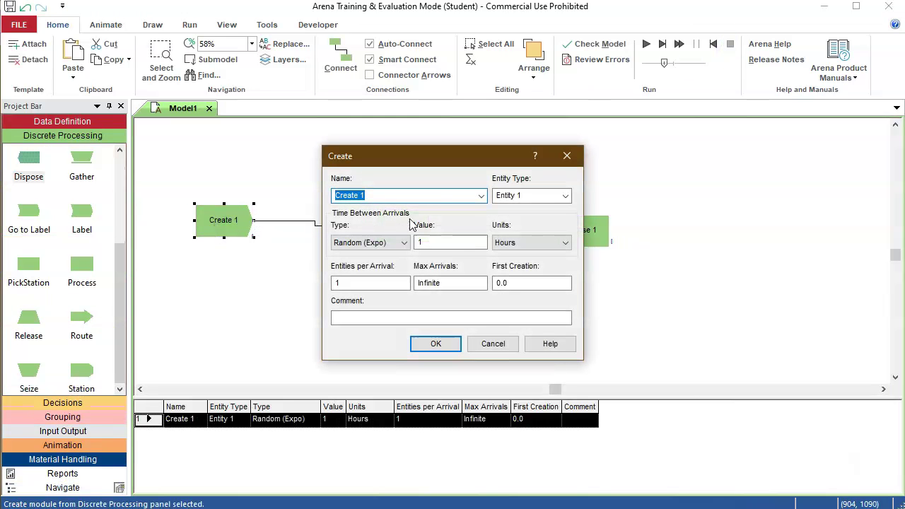
drag(463, 160, 768, 148)
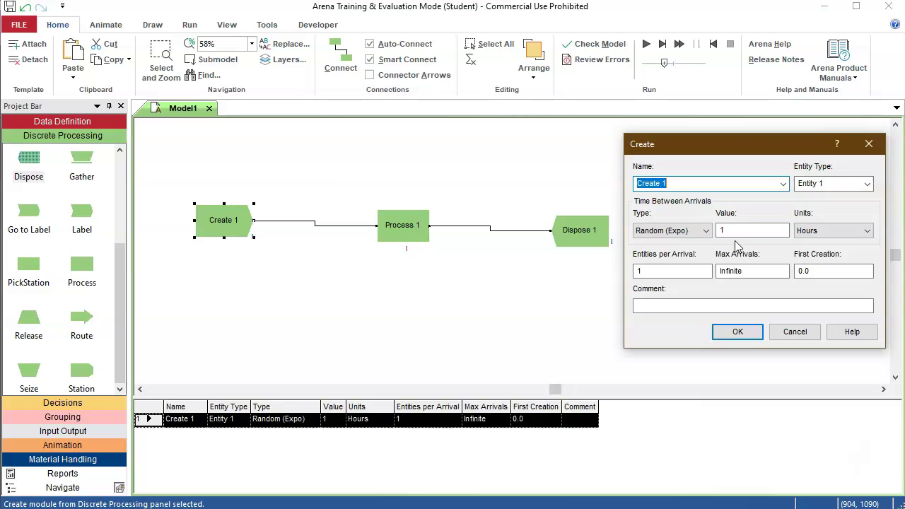
click(705, 232)
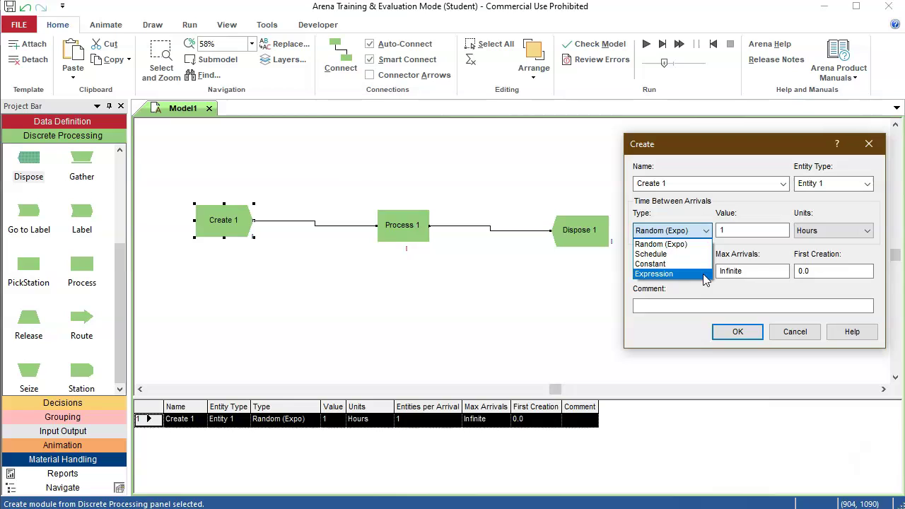
click(750, 249)
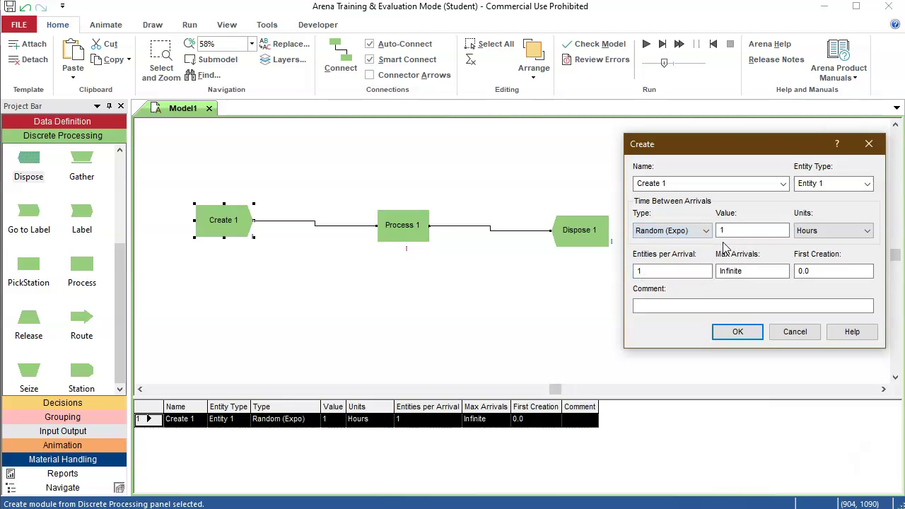
click(724, 230)
click(751, 230)
click(834, 233)
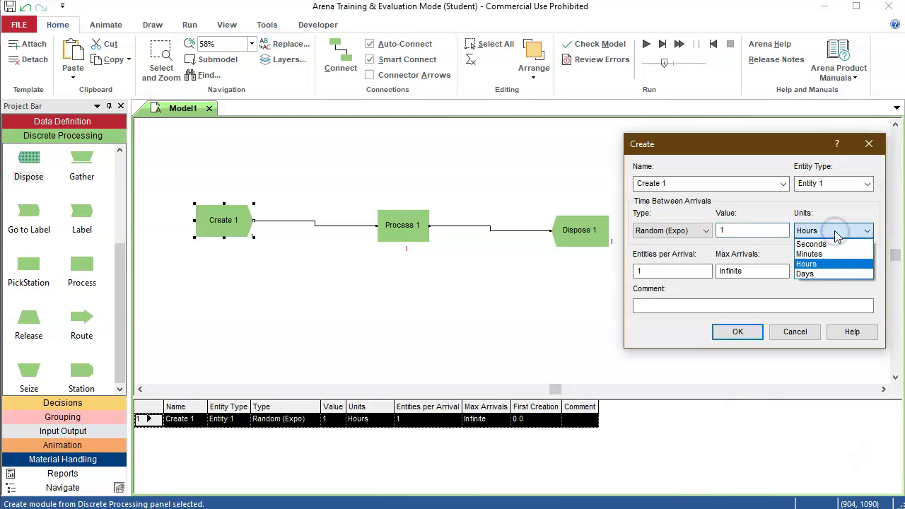
click(837, 233)
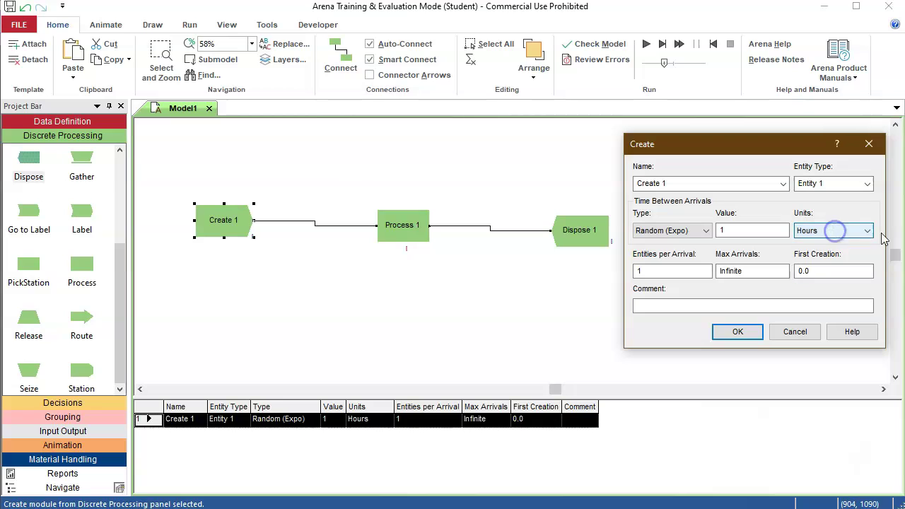
Set the Create 1 module's time between arrivals to 60 minutes
click(847, 234)
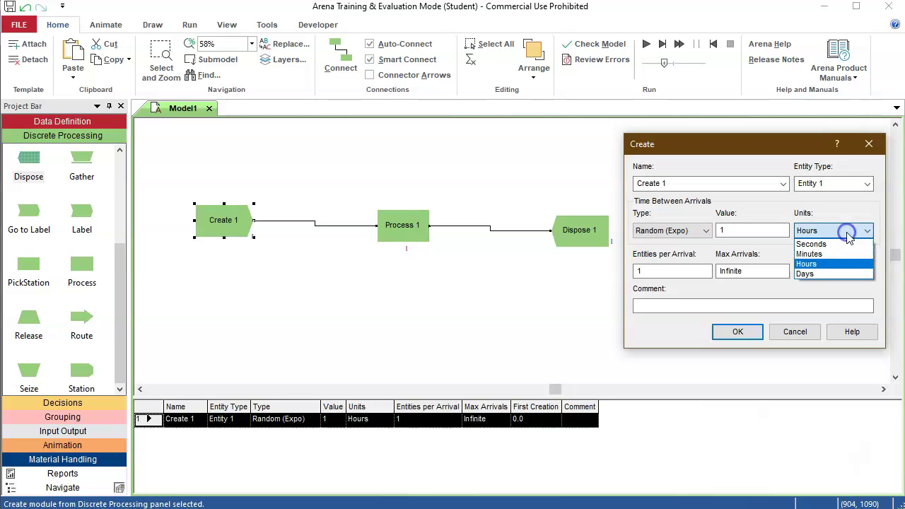
click(813, 254)
click(762, 229)
key(BackSpace)
text(60)
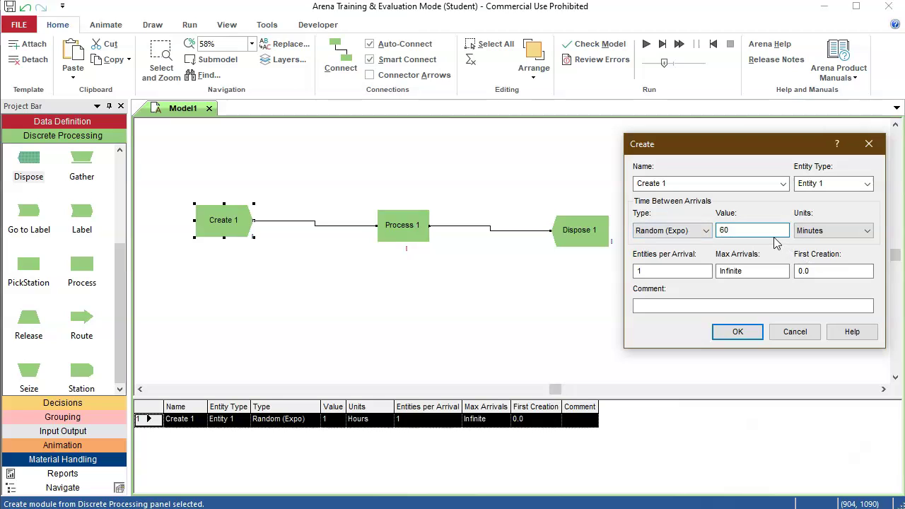
Set the Create 1 module's time between arrivals to 1 hour and accept the module settings
drag(770, 233, 716, 234)
text(1)
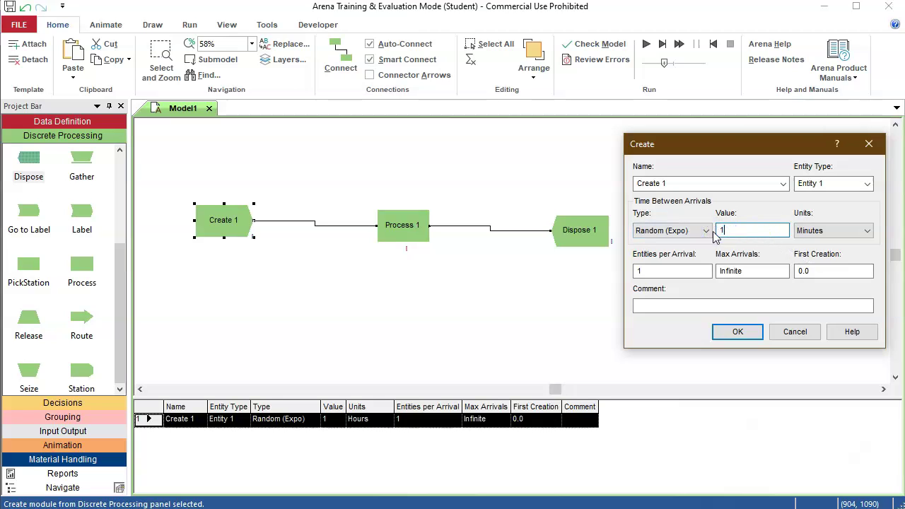
click(866, 232)
click(826, 264)
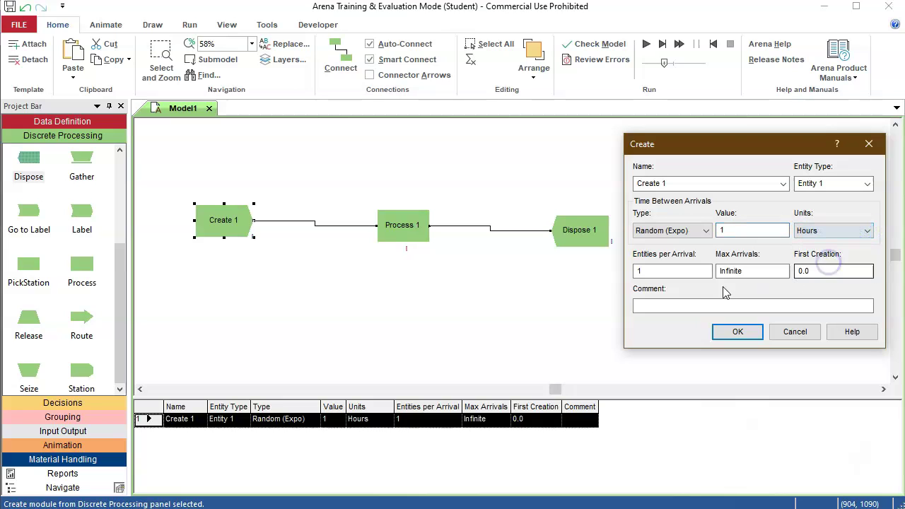
click(690, 270)
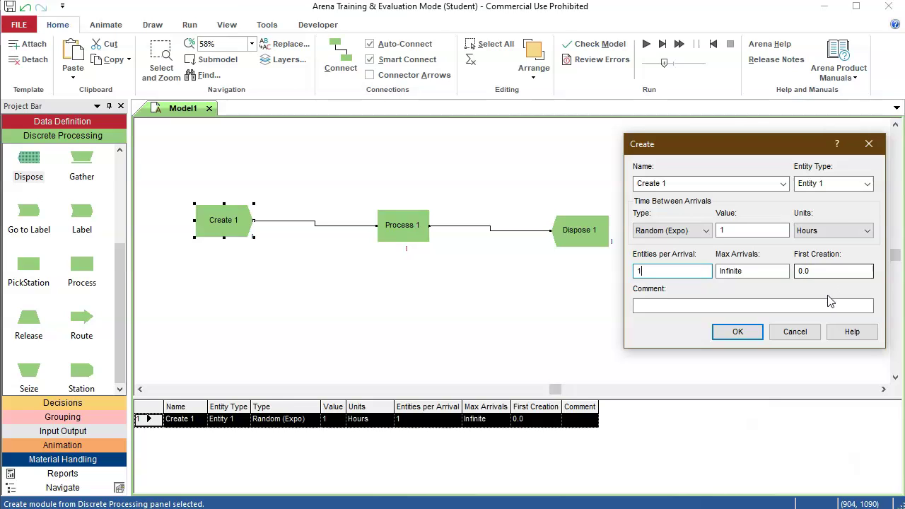
click(737, 332)
Open the Process 1 module's settings and set its logic action to Seize Delay Release
double_click(395, 224)
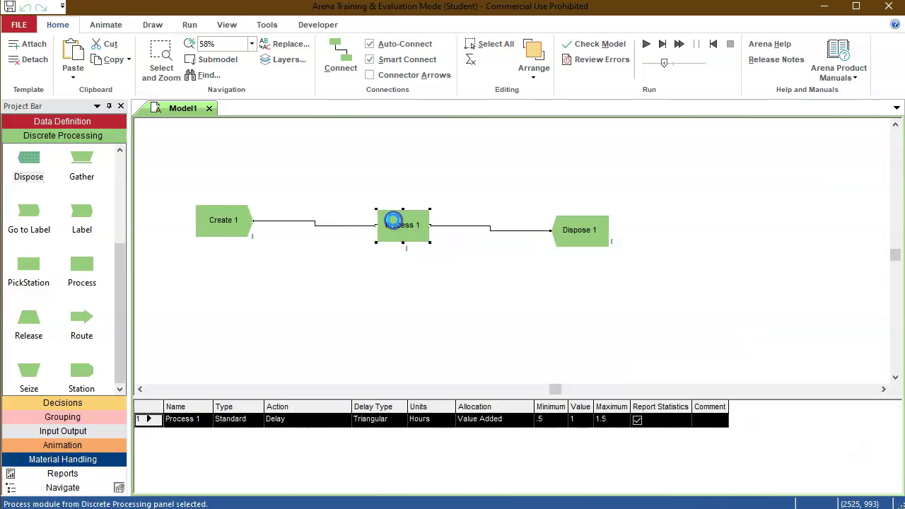
drag(498, 91, 789, 61)
click(782, 147)
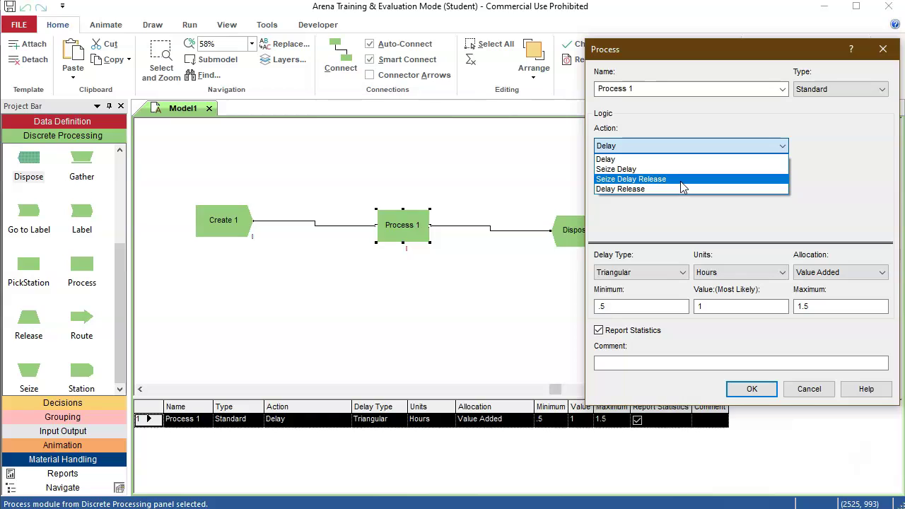
click(683, 180)
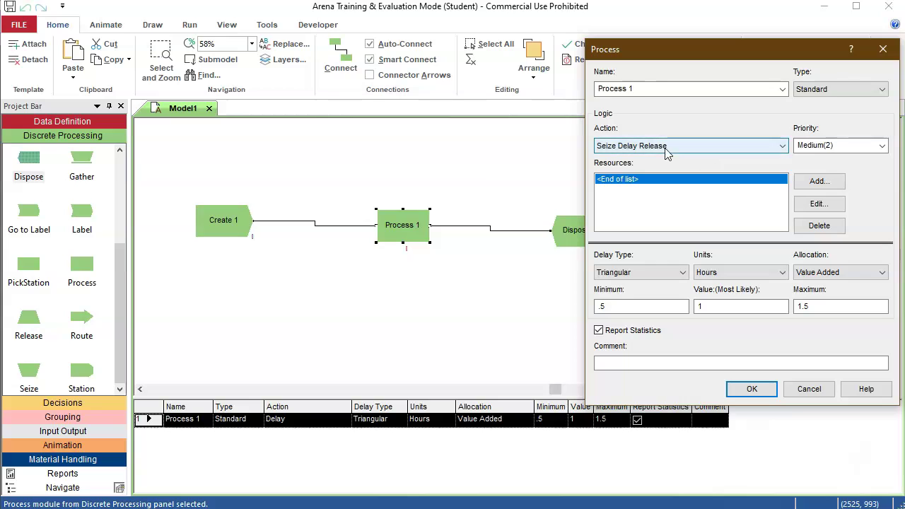
Add a resource named Machine 1 to the Process 1 module
click(816, 183)
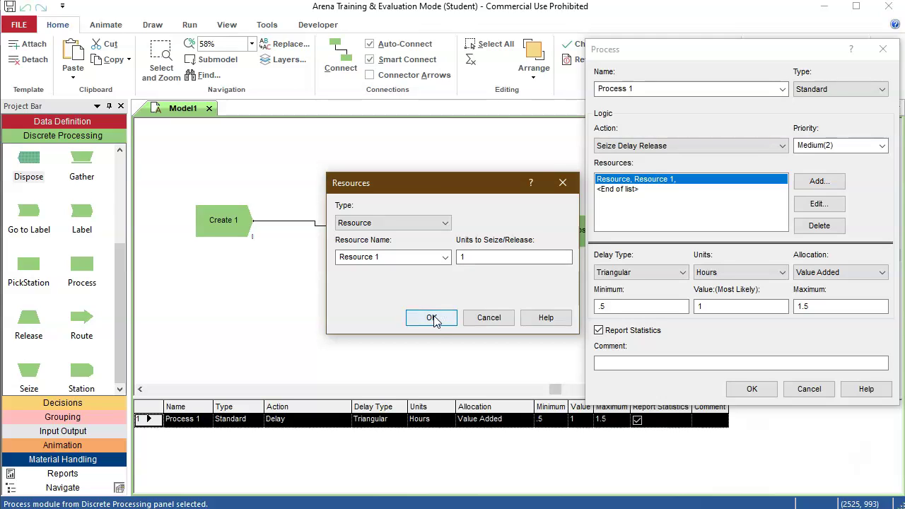
click(348, 259)
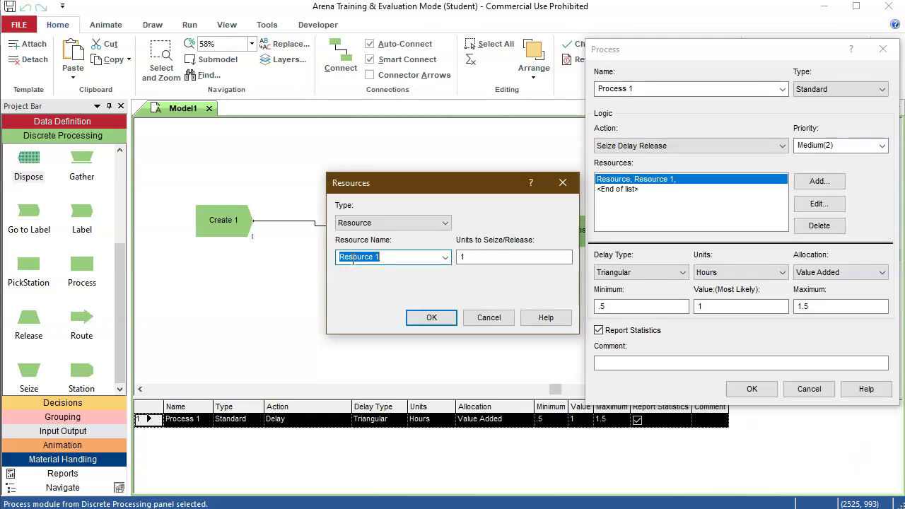
text(MAh)
key(Return)
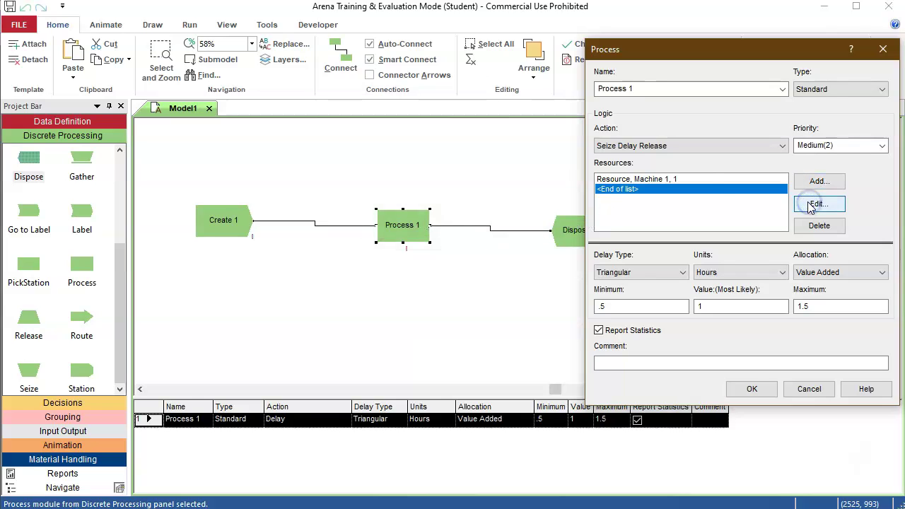
Reopen the Machine 1 resource entry to review its units to seize/release, and close it
click(710, 180)
click(814, 207)
drag(509, 260, 458, 264)
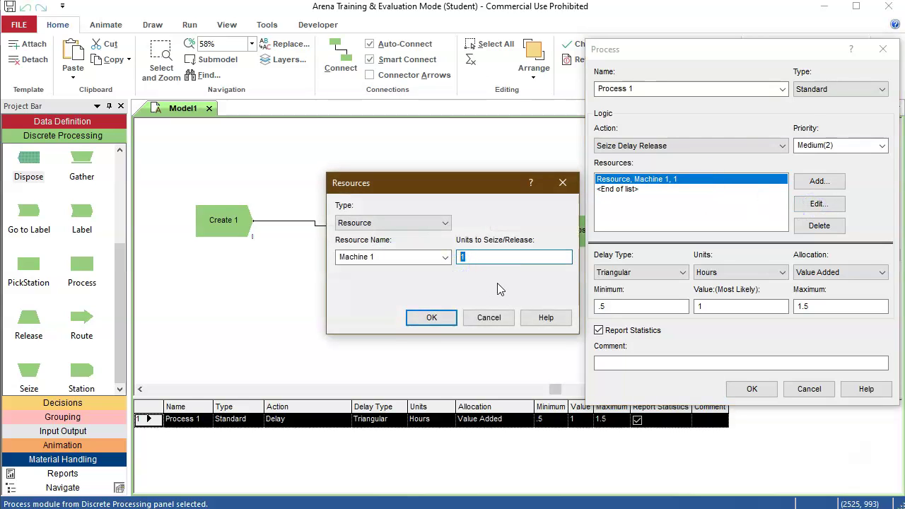
click(431, 318)
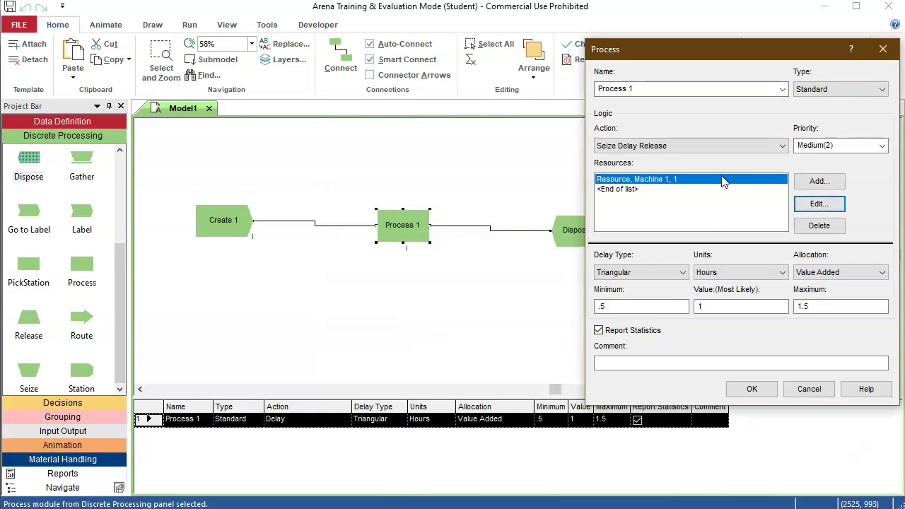
Review Process 1's delay type options and triangular parameters, and try the Normal delay type
click(681, 276)
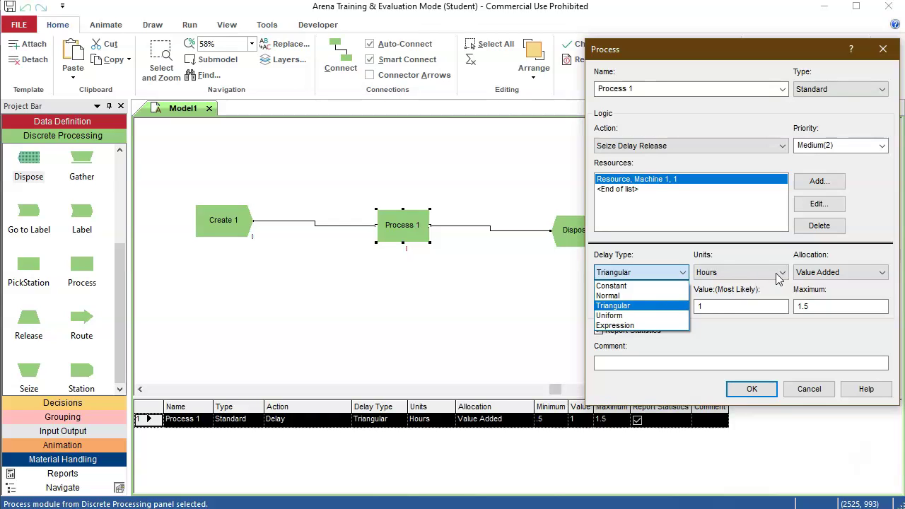
click(770, 254)
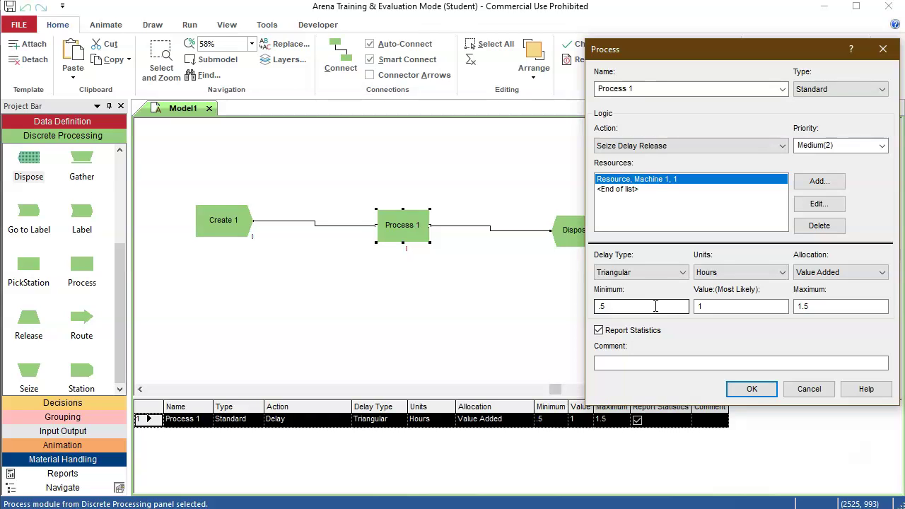
click(742, 306)
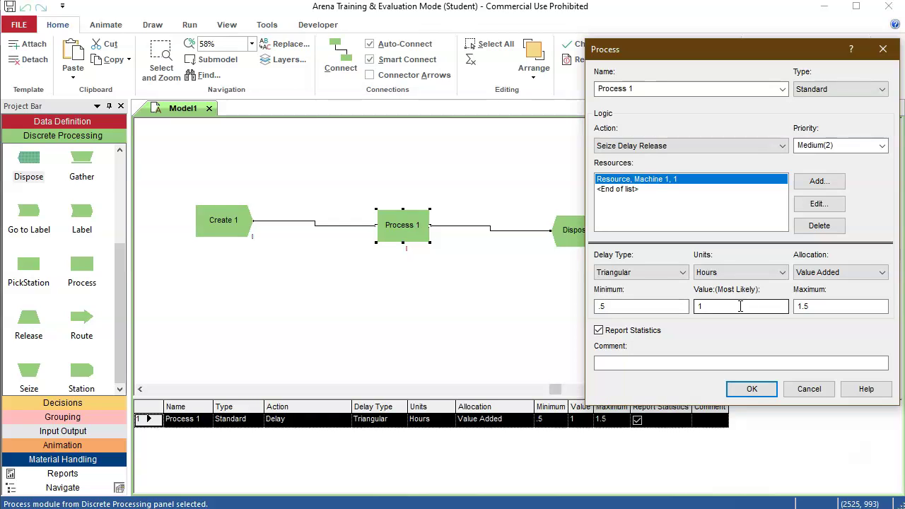
click(822, 306)
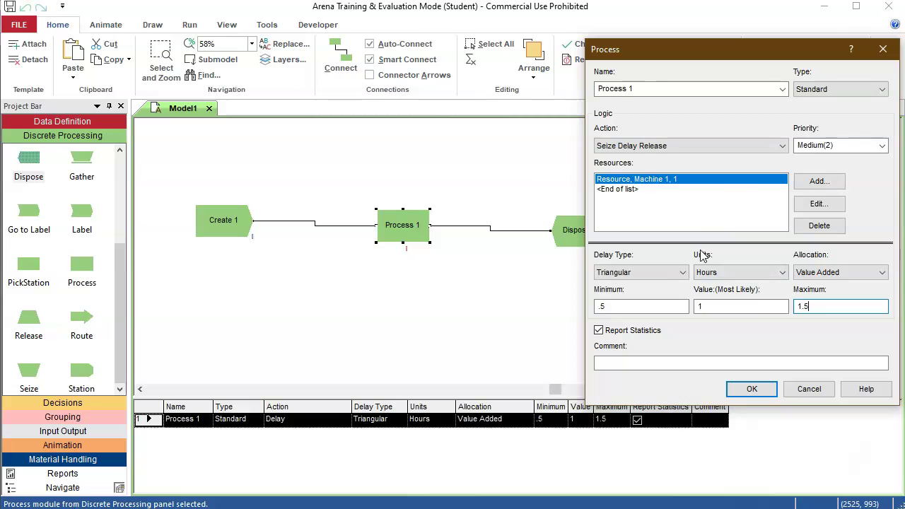
click(682, 273)
click(650, 295)
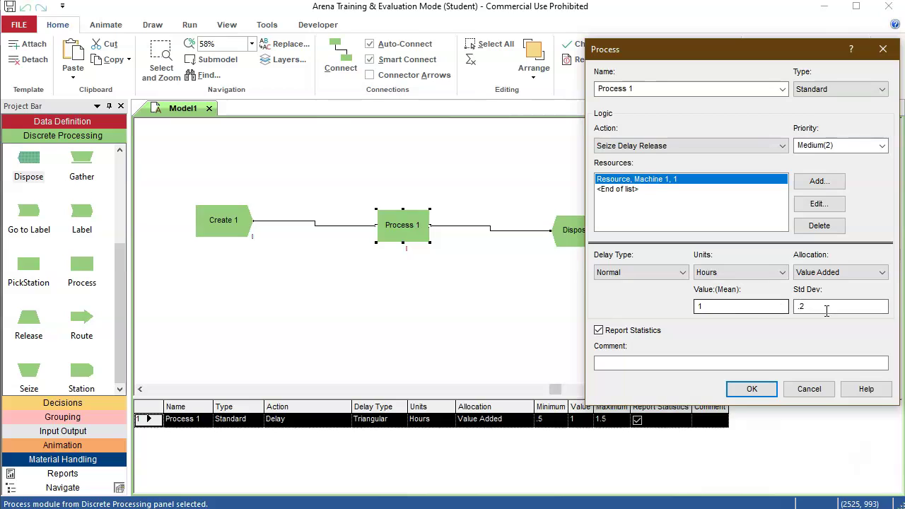
Set Process 1's delay type to Triangular and accept the module settings
click(683, 273)
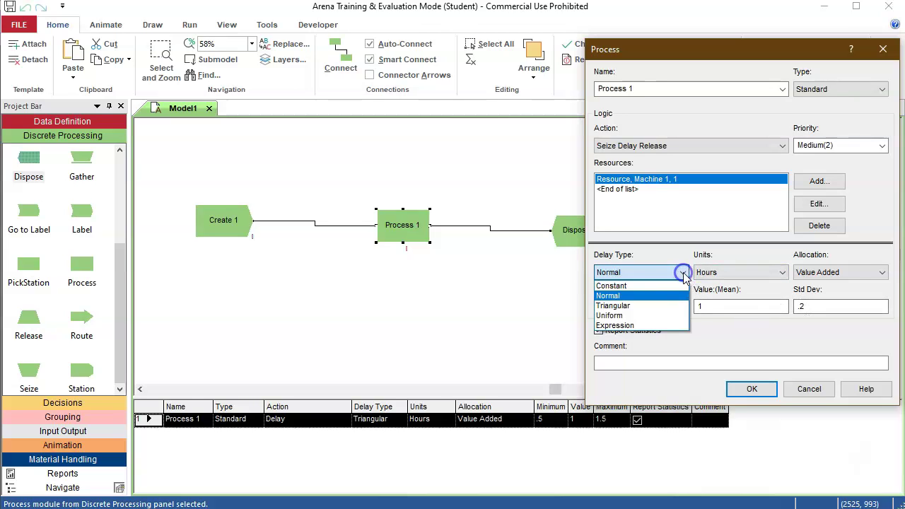
click(651, 305)
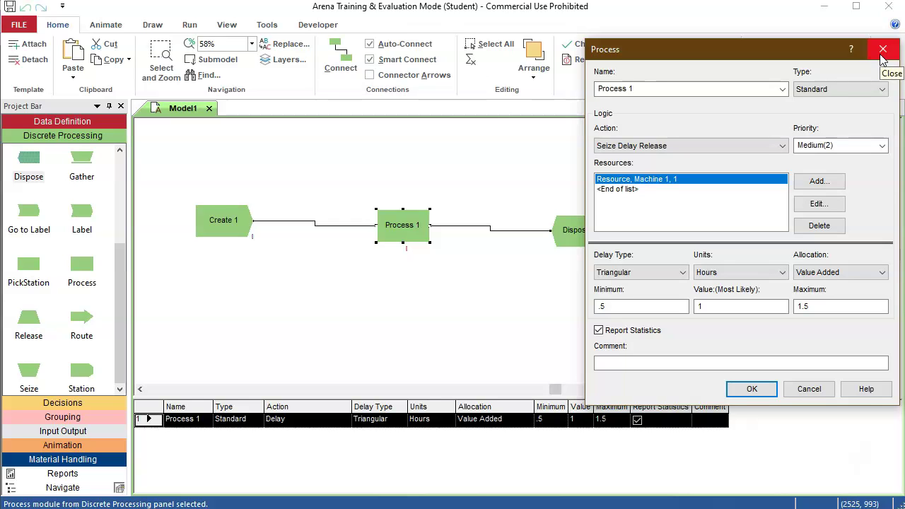
drag(763, 48, 651, 10)
click(640, 349)
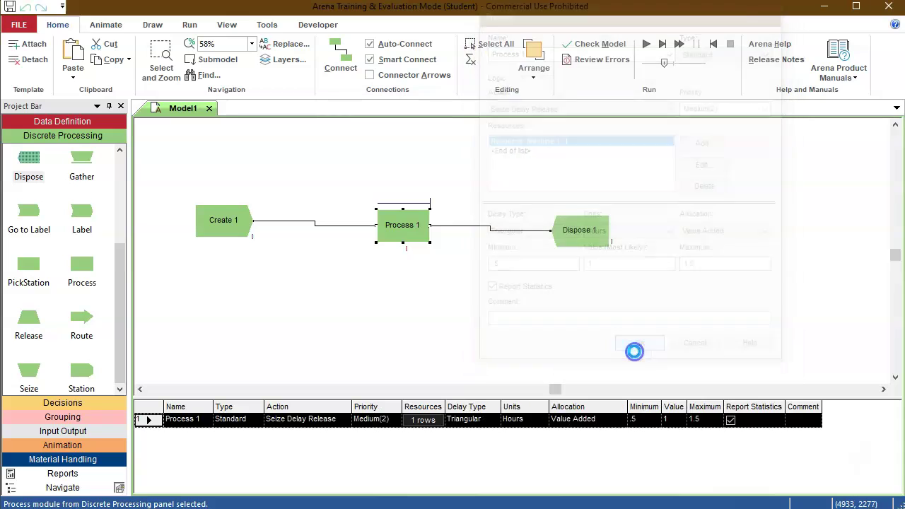
Open the Dispose 1 module's settings to review its name and entity statistics option, and close them
click(594, 239)
double_click(594, 238)
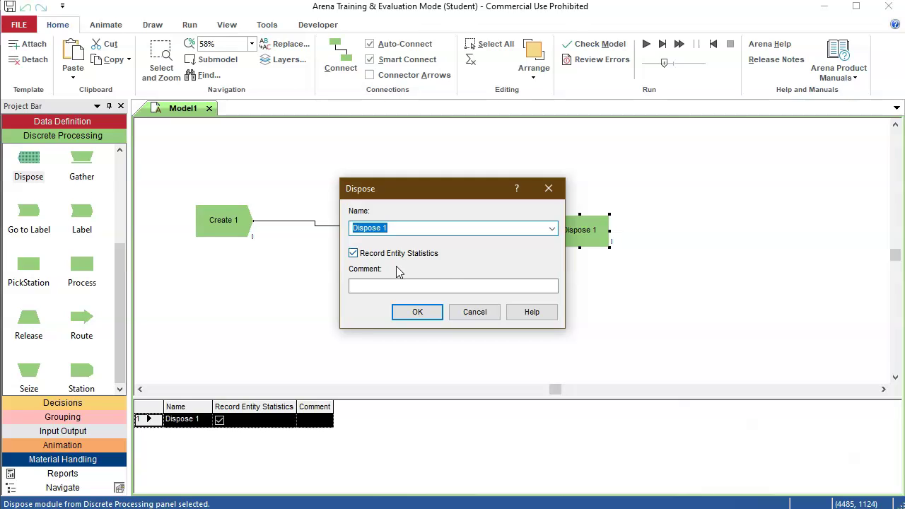
click(412, 313)
Run the simulation with Process 1 seizing and releasing the Machine 1 resource
click(646, 44)
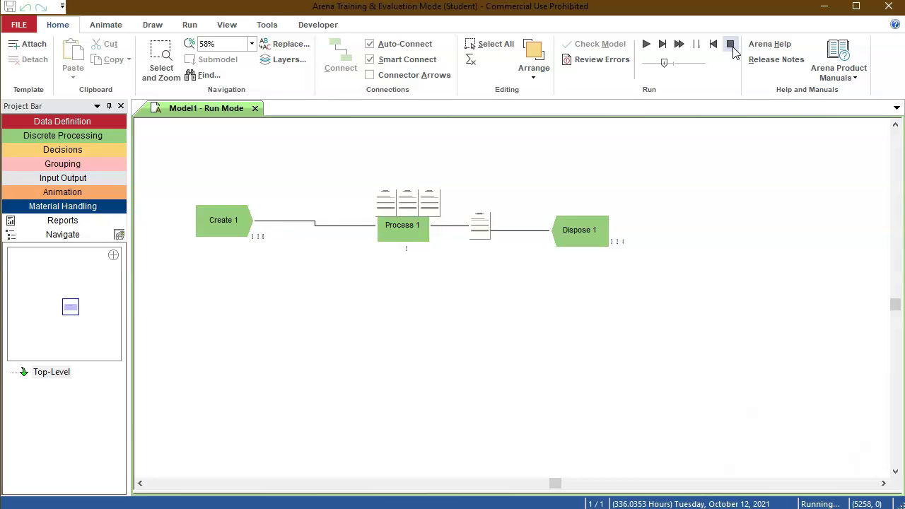
Stop the run, place the Process 1 queue line above the flowchart, stretched past Create 1, and test it with a short simulation run
click(732, 48)
drag(426, 206, 490, 154)
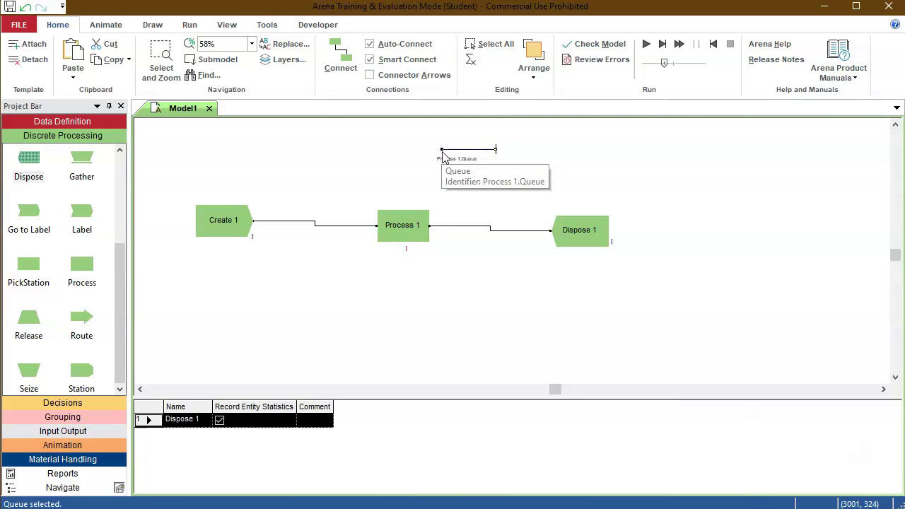
drag(441, 149, 180, 174)
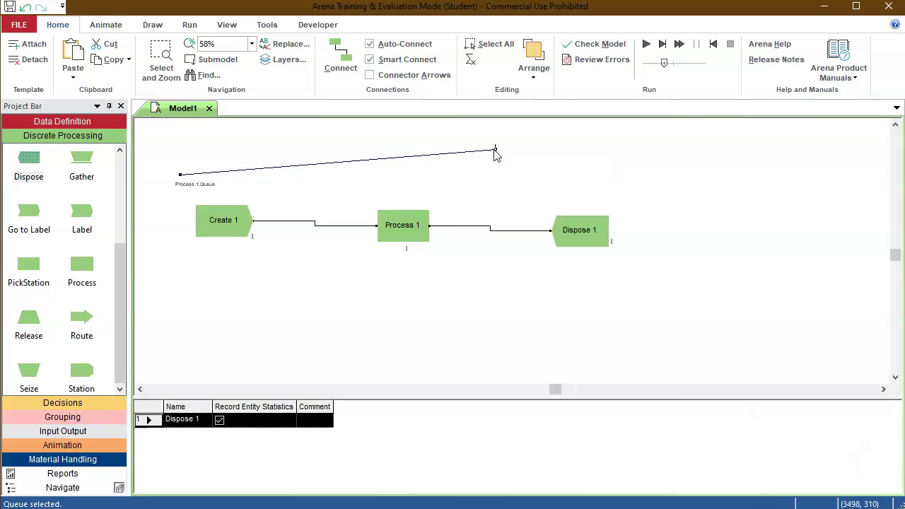
drag(425, 155, 419, 157)
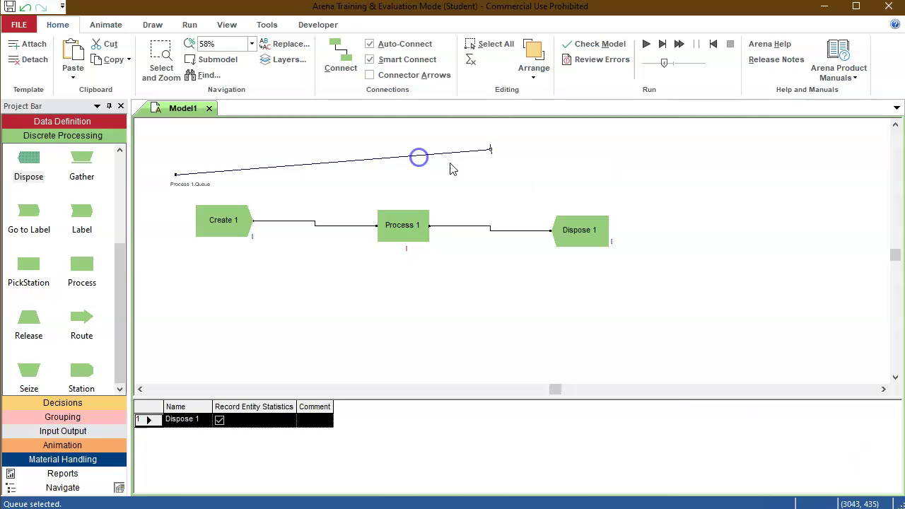
drag(489, 150, 452, 157)
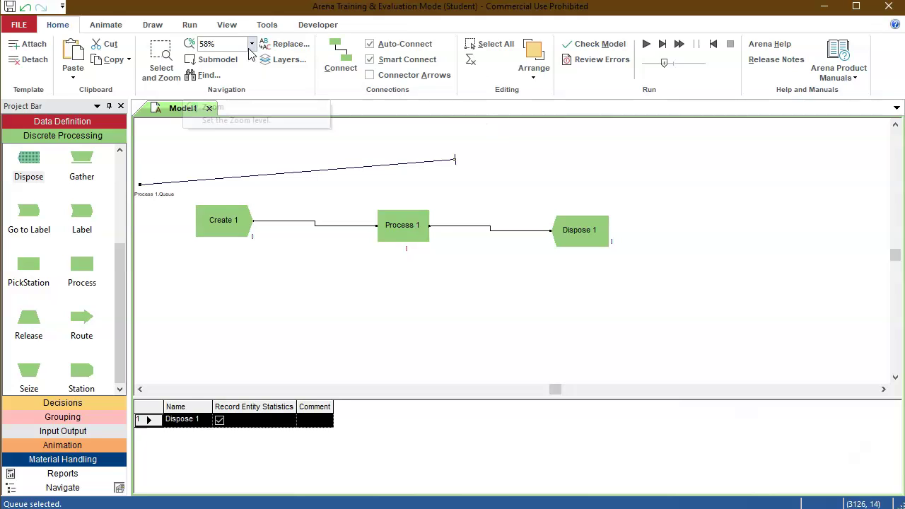
click(647, 44)
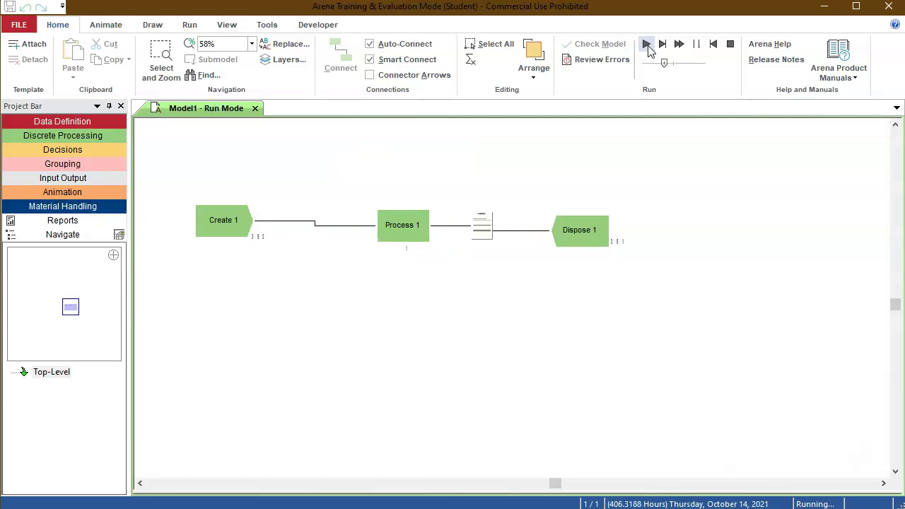
click(730, 44)
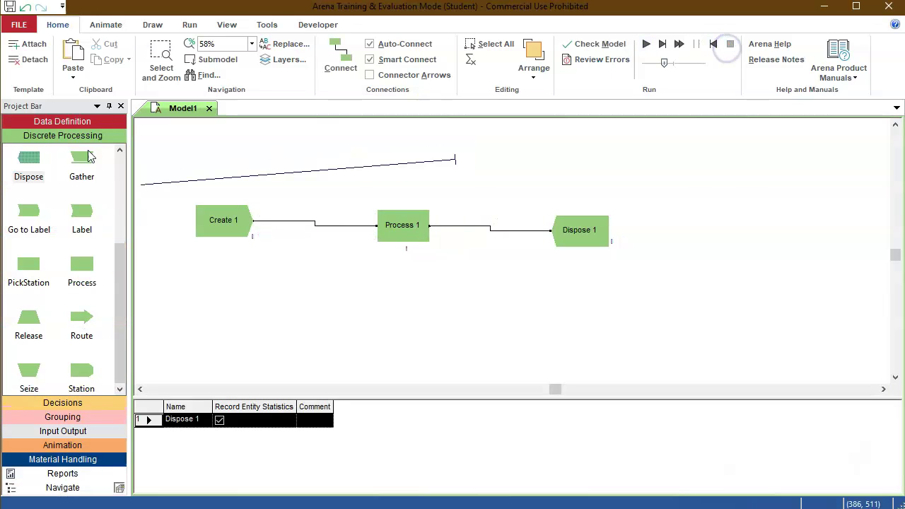
Show the Queue data definitions to review the settings of Process 1.Queue
click(86, 123)
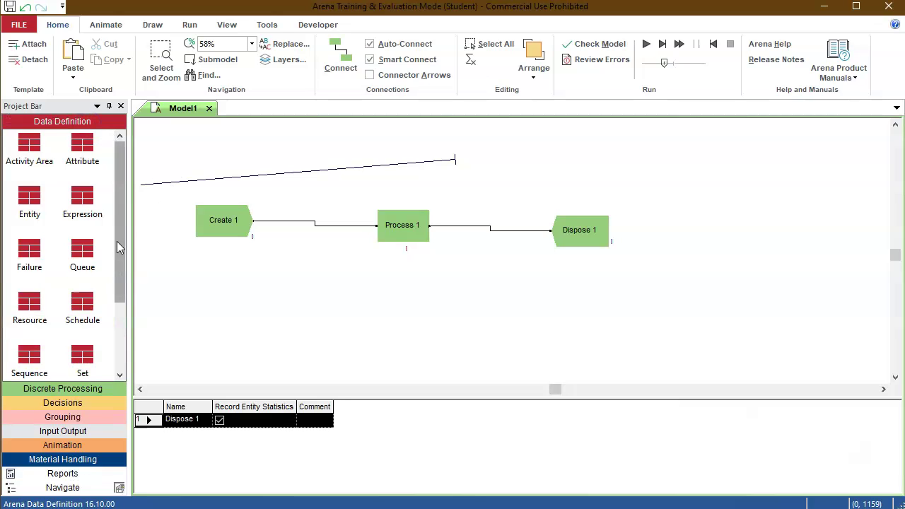
drag(116, 241, 126, 289)
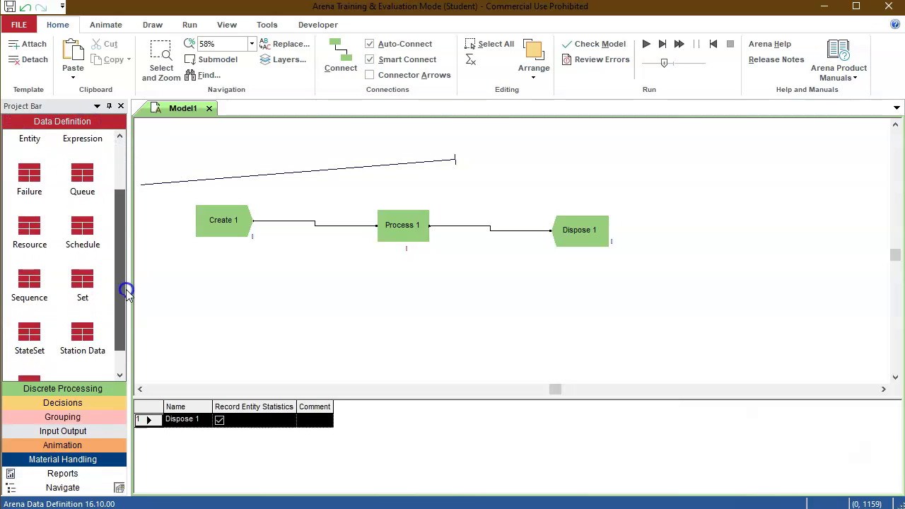
click(82, 175)
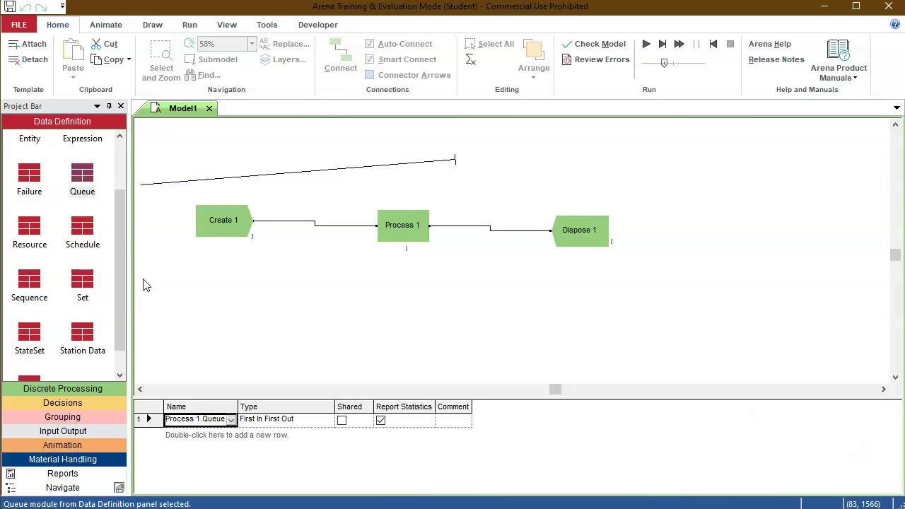
Set the Machine 1 resource's capacity to 2 and run the simulation for a while before stopping it
click(30, 233)
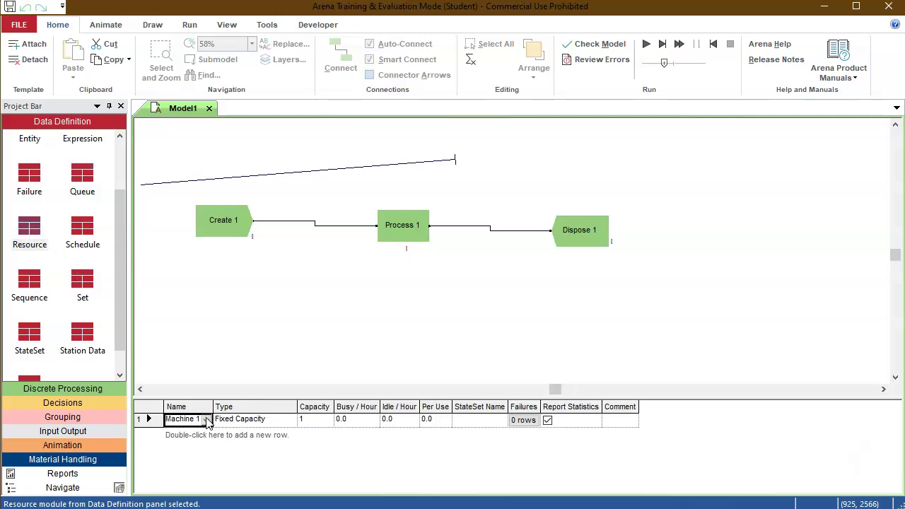
click(313, 423)
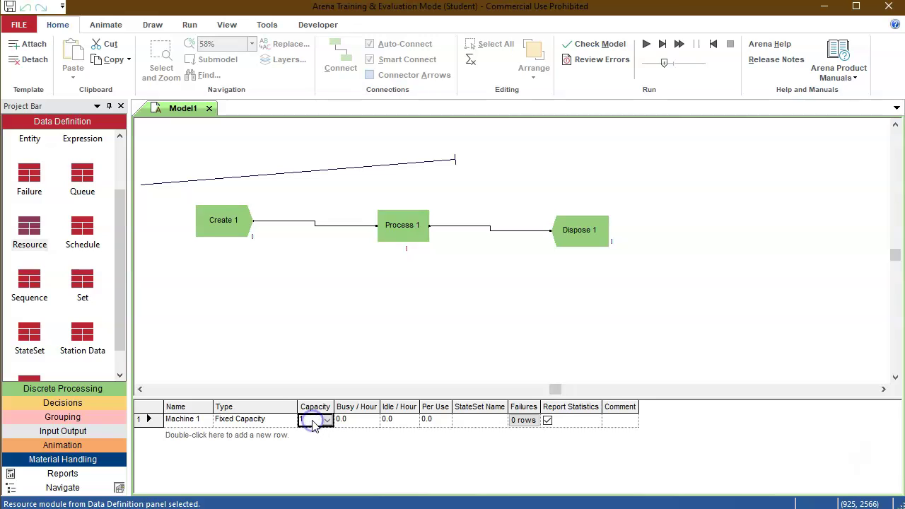
click(327, 421)
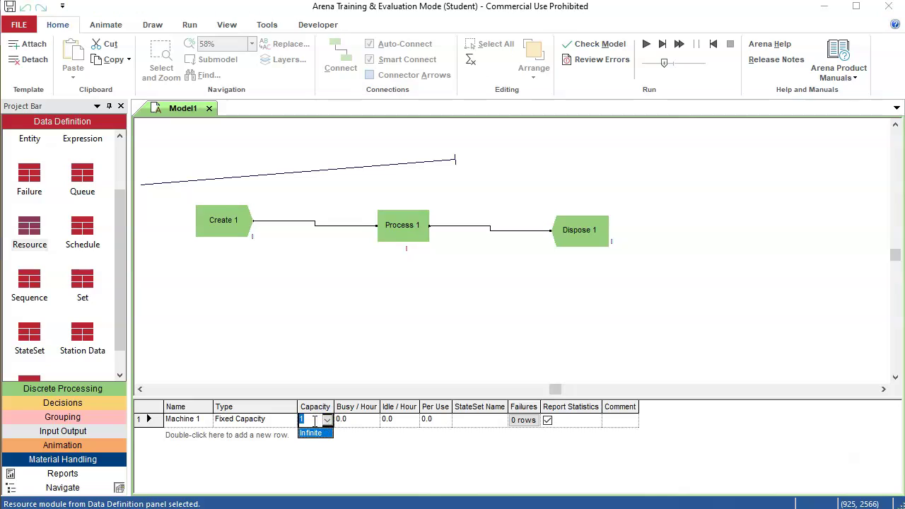
click(315, 422)
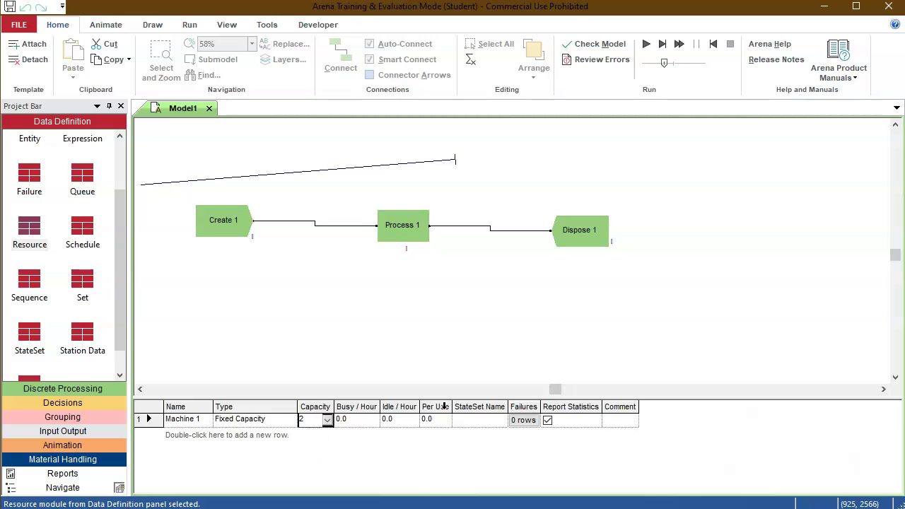
click(440, 366)
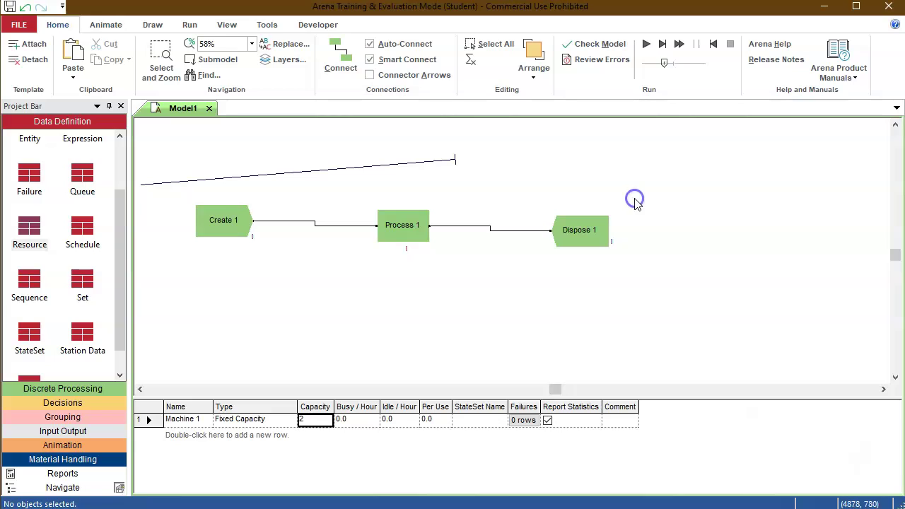
click(647, 45)
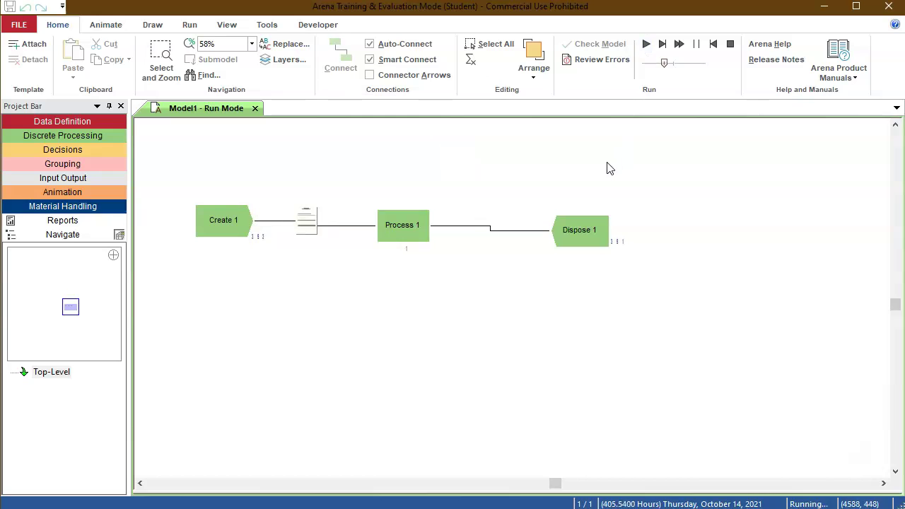
click(731, 47)
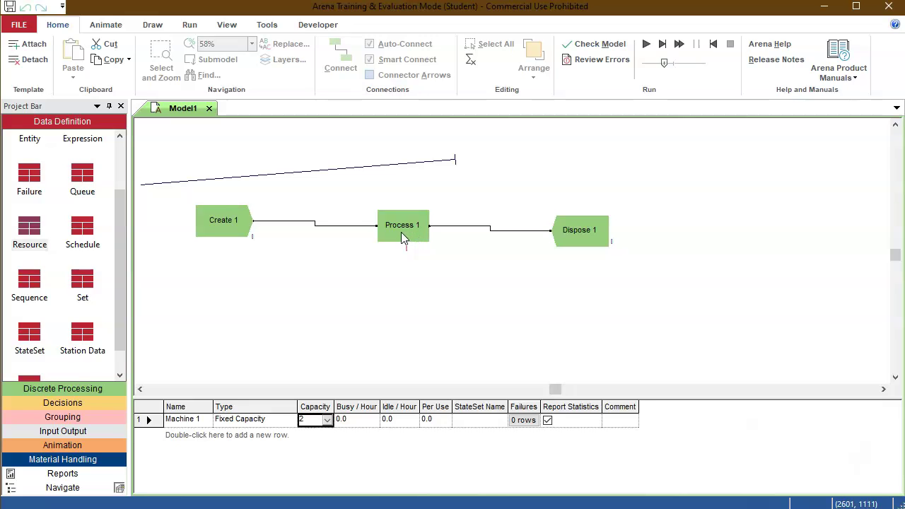
Set Create 1's time between arrivals to 0.45 hours and run the simulation for a while before stopping it
double_click(228, 229)
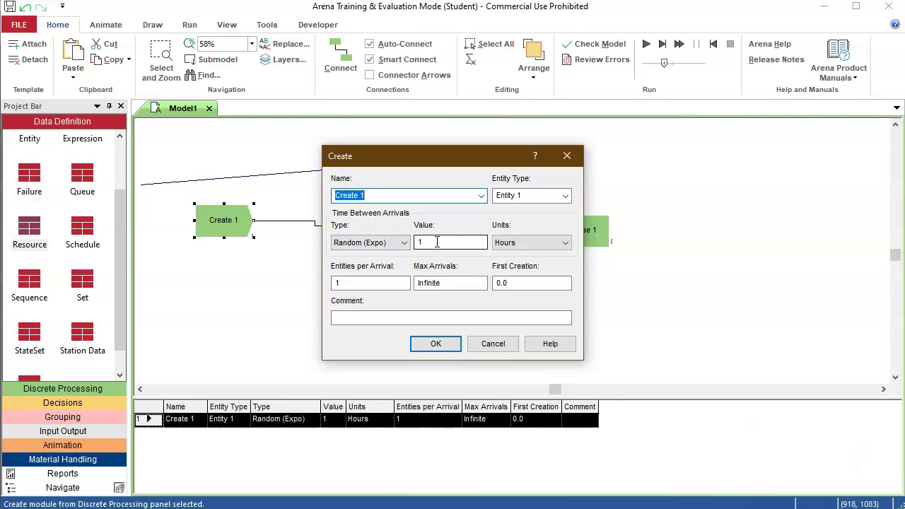
mouse_move(430, 243)
mouse_down()
mouse_move(386, 244)
mouse_move(416, 242)
mouse_up()
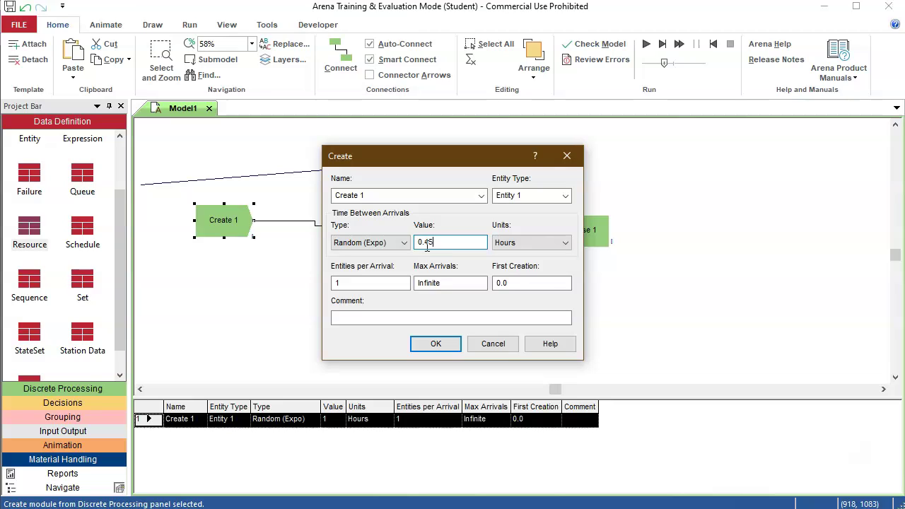
click(443, 344)
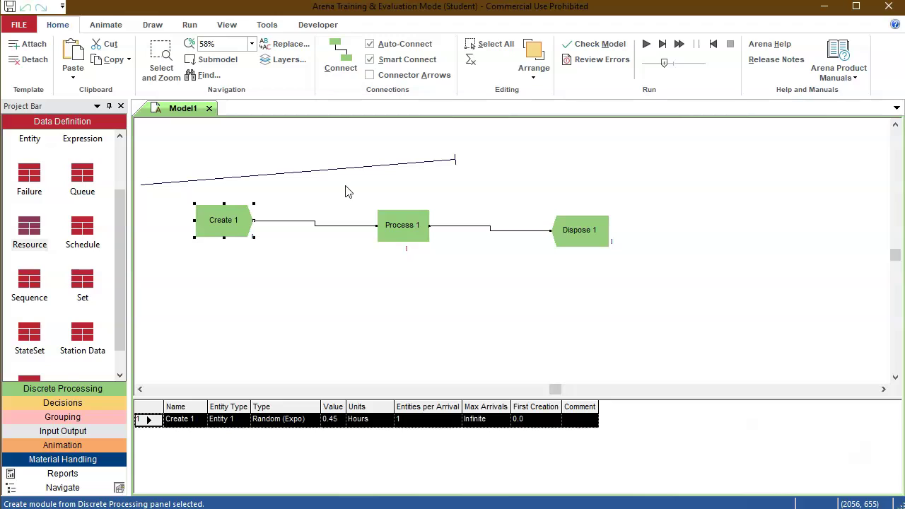
click(646, 45)
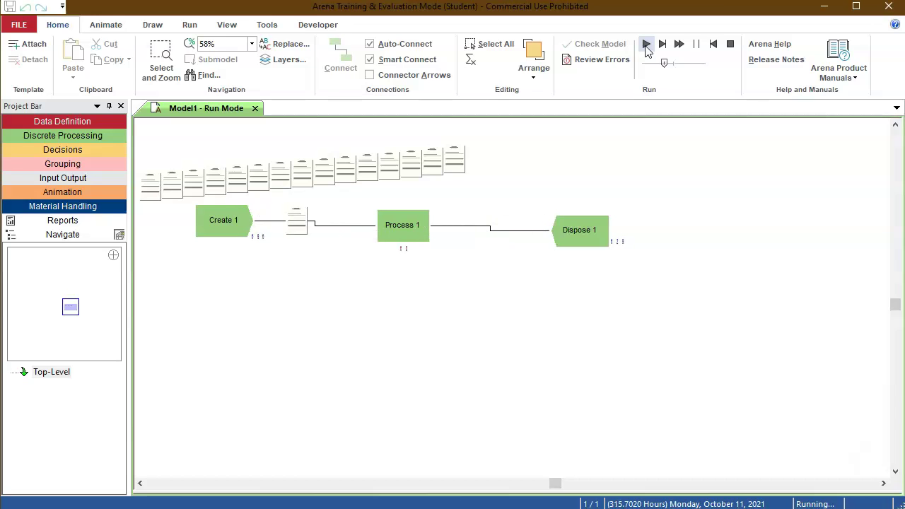
click(731, 45)
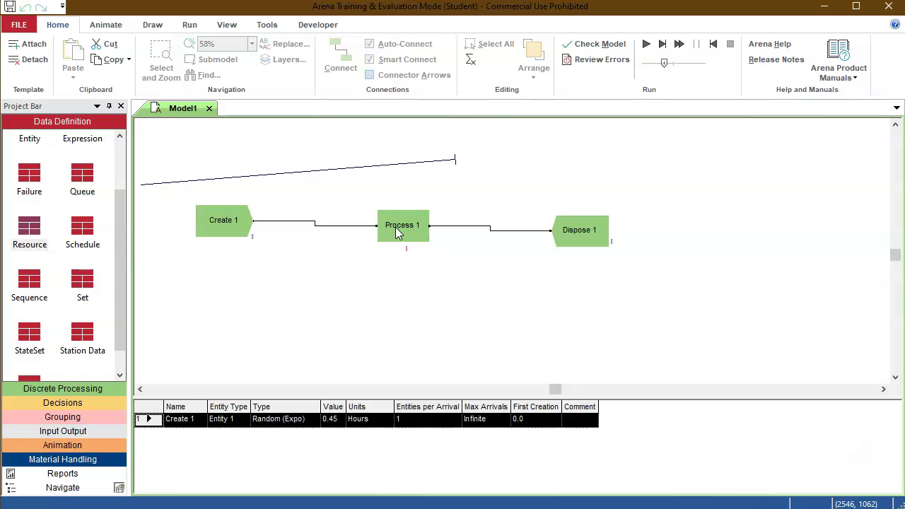
Review Create 1's arrival settings and close them without changes
double_click(226, 222)
drag(504, 156, 676, 157)
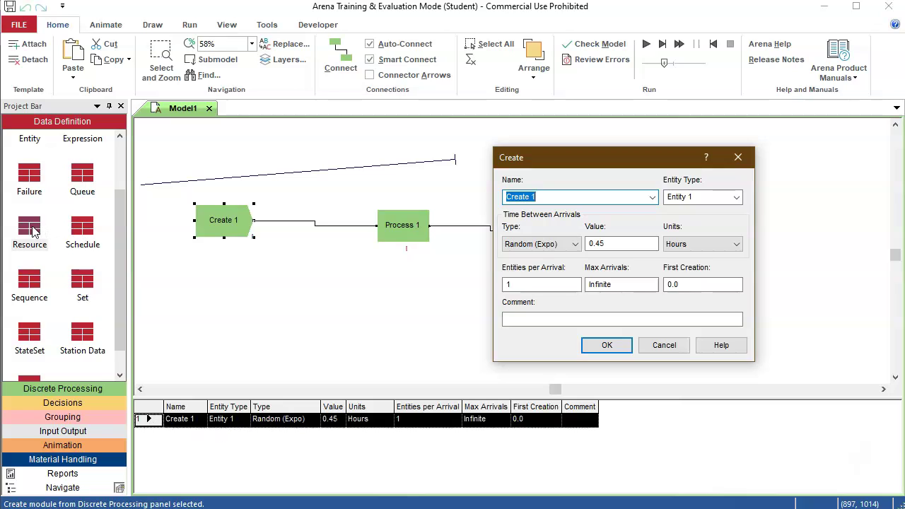
click(675, 345)
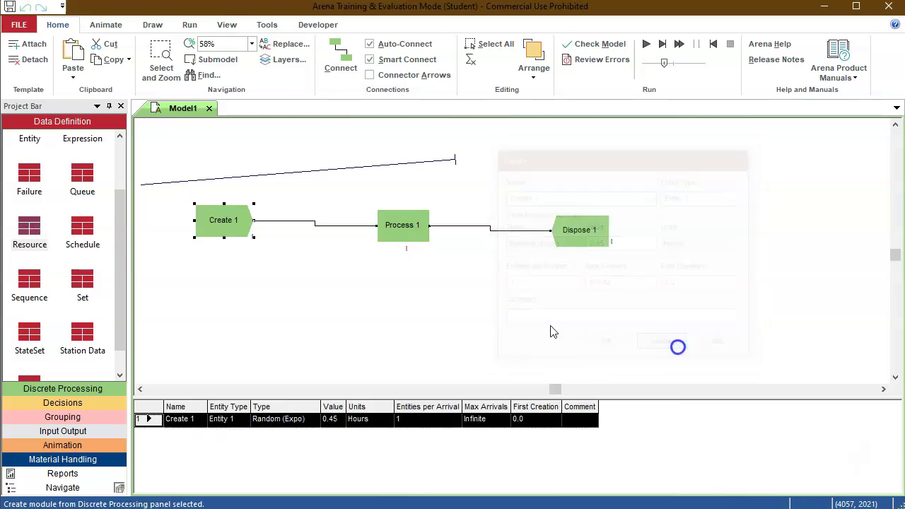
Set the Machine 1 resource's capacity to 1 in the Resource data definitions
click(39, 219)
click(34, 226)
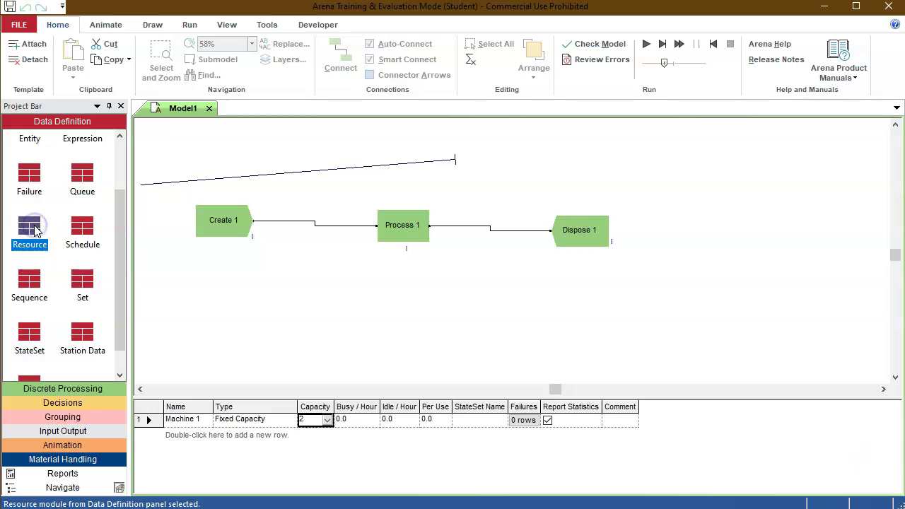
click(328, 420)
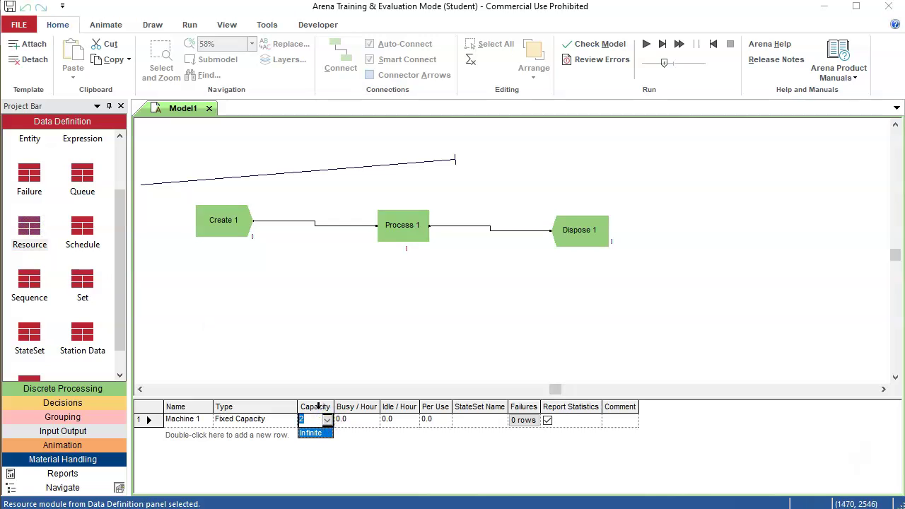
click(316, 419)
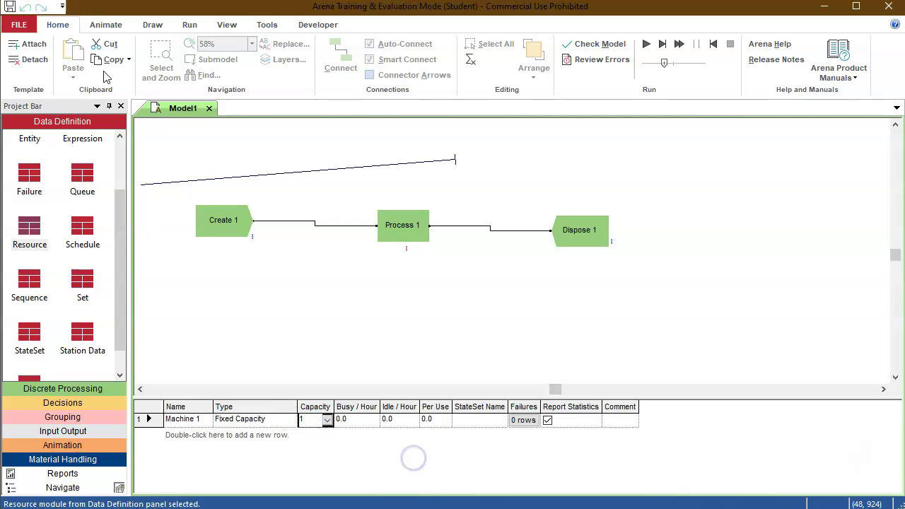
click(292, 302)
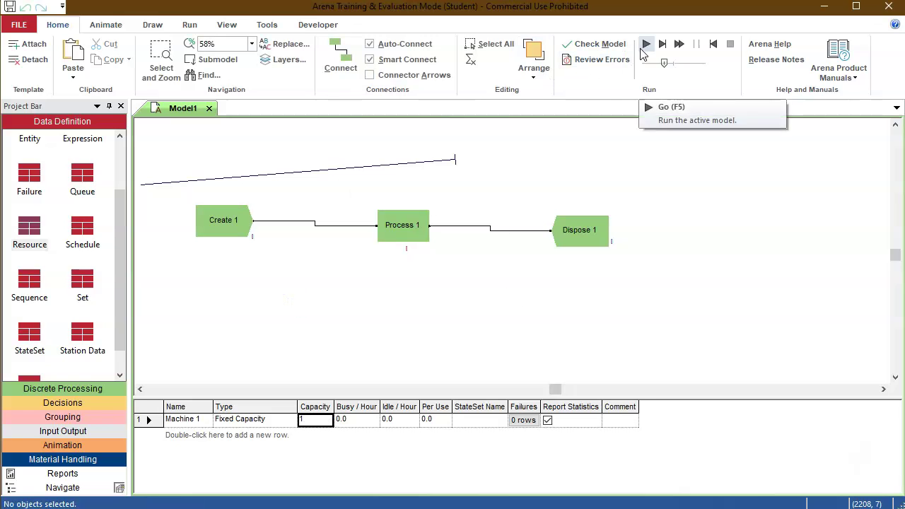
Check Create 1's arrival settings and run the simulation with a single unit of Machine 1, dismissing any alert
double_click(236, 226)
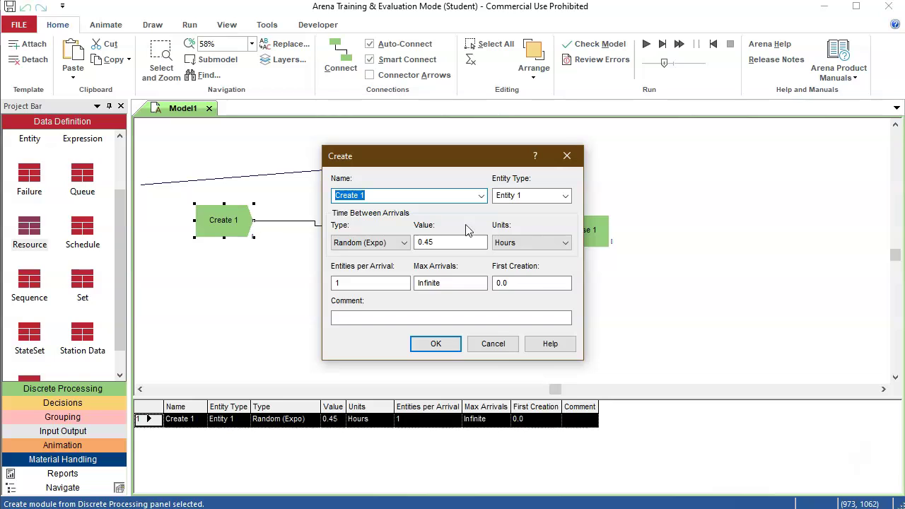
click(448, 344)
click(646, 43)
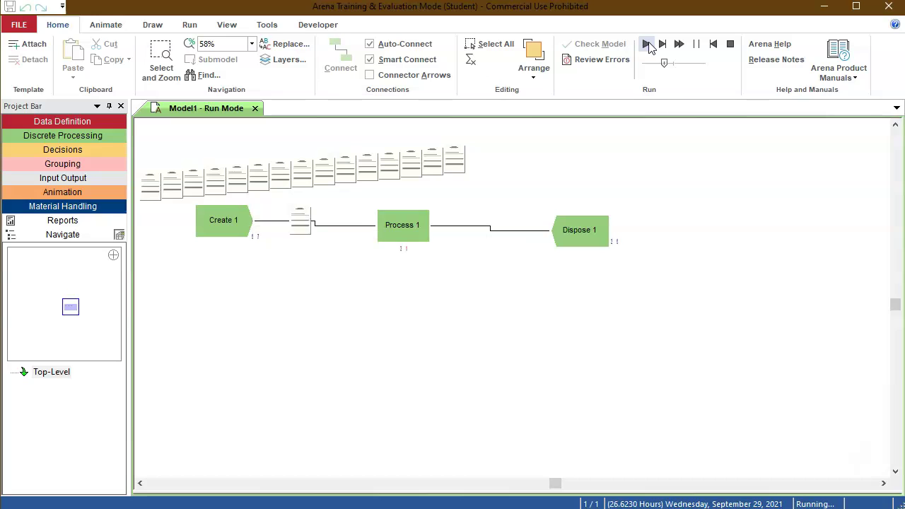
click(648, 44)
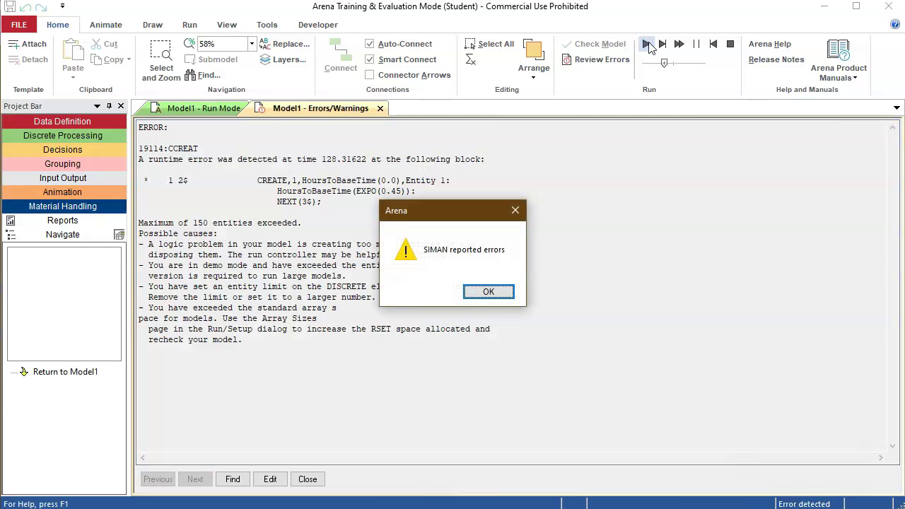
click(499, 300)
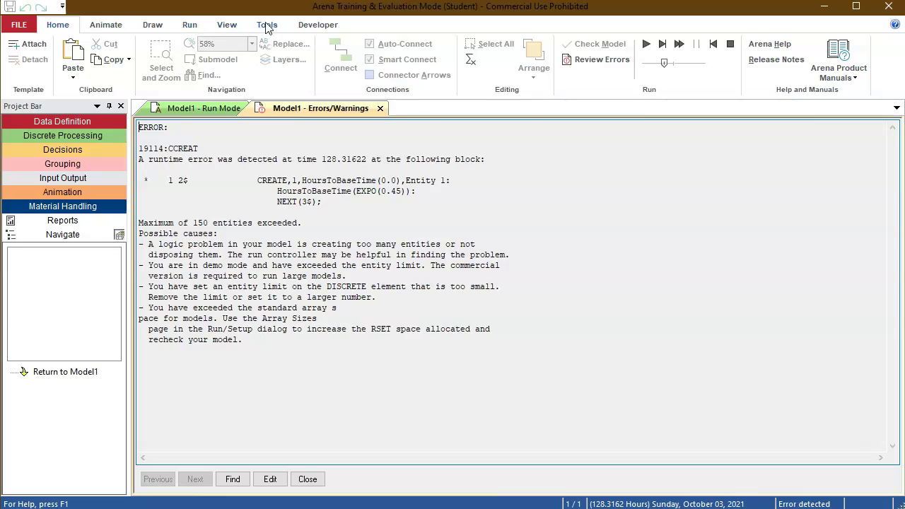
Look through the model information, the general program options and the available analysis and integration tools
click(32, 25)
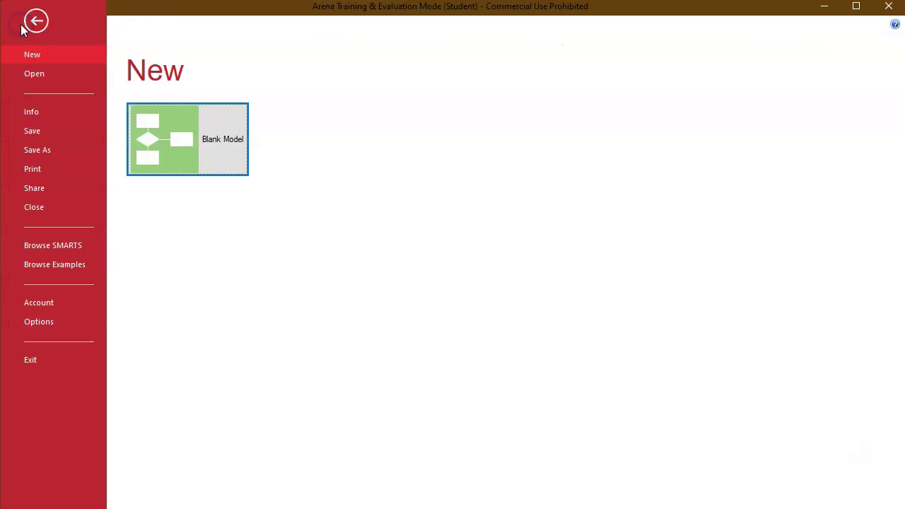
click(50, 111)
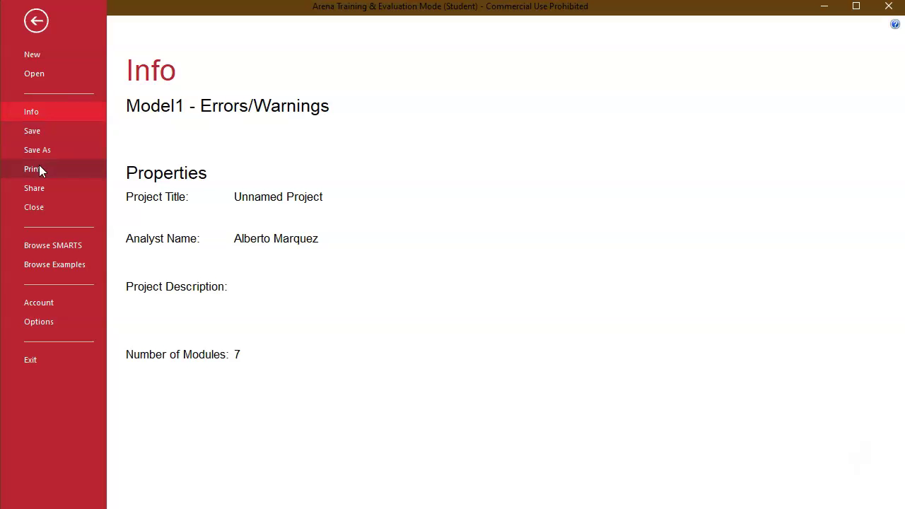
click(51, 323)
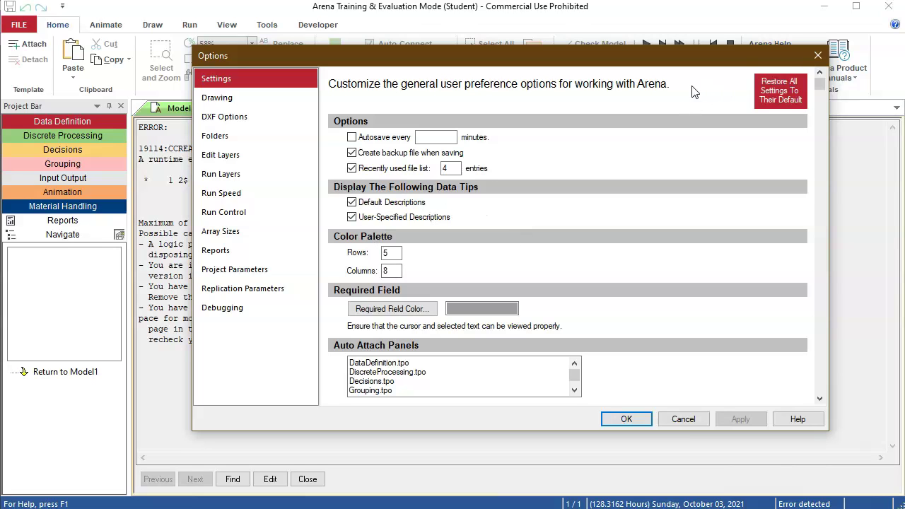
click(817, 57)
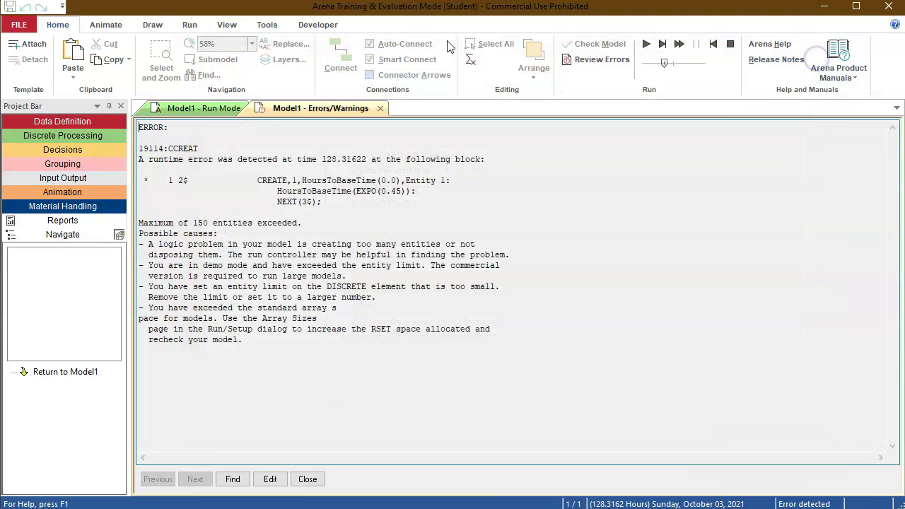
click(318, 24)
click(267, 25)
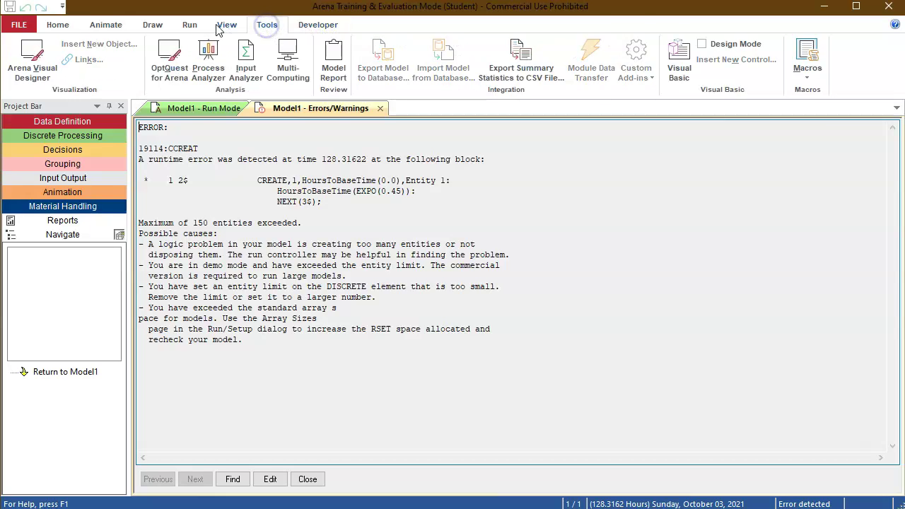
click(19, 25)
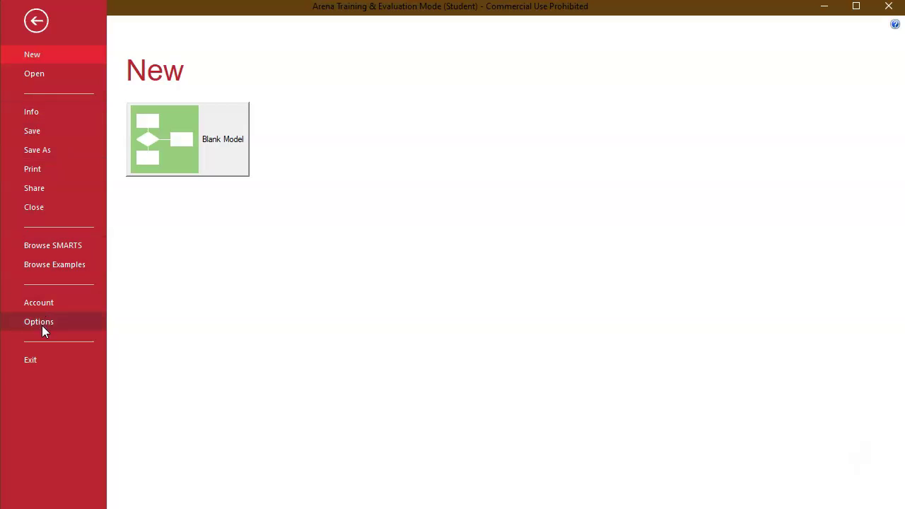
click(35, 25)
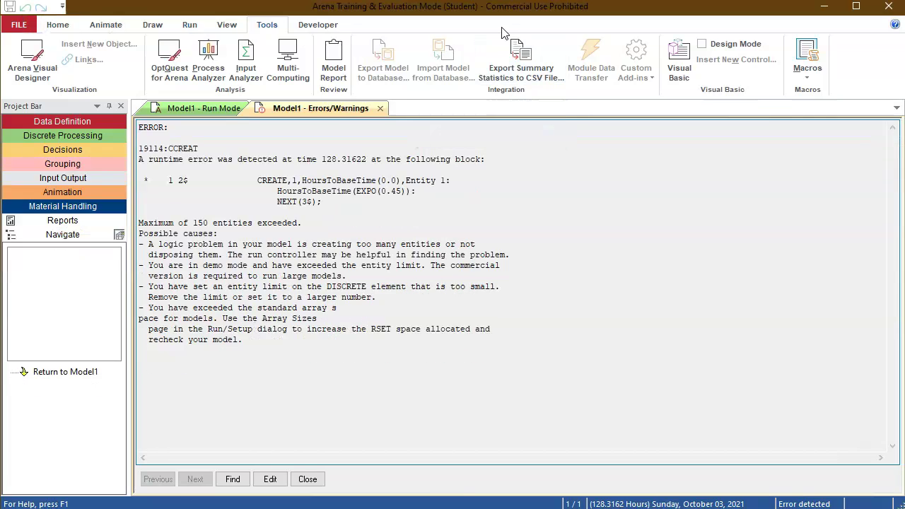